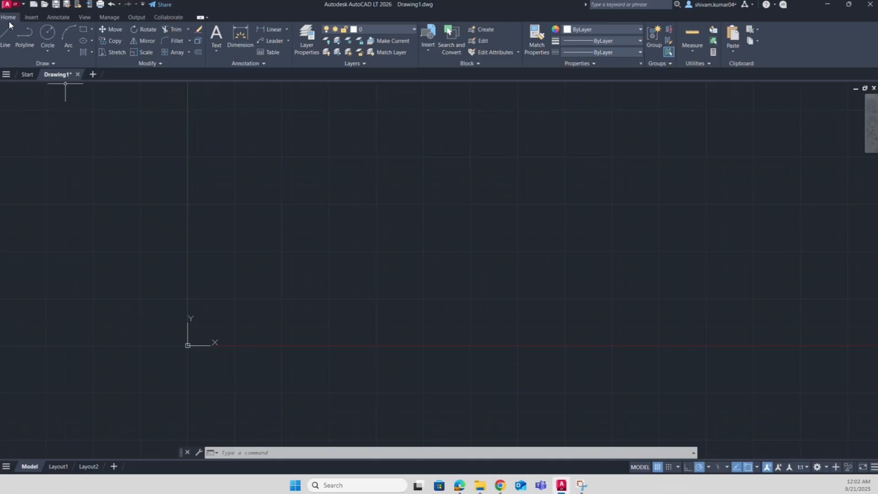
Review the tool sets for inserting, annotating, viewing, managing, output and collaboration, plus the circle, arc, rectangle and ellipse variants
{"action": "left_click", "coordinate": [33, 19]}
{"action": "left_click", "coordinate": [65, 17]}
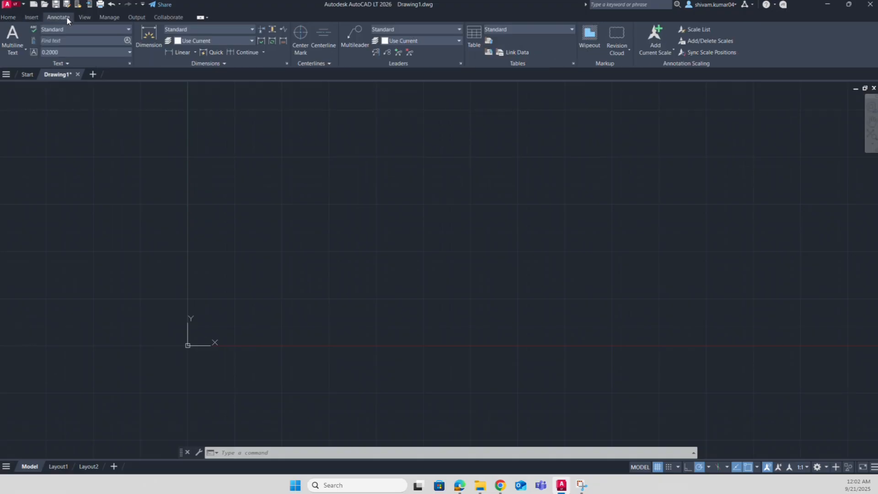
{"action": "left_click", "coordinate": [85, 19]}
{"action": "left_click", "coordinate": [110, 17]}
{"action": "left_click", "coordinate": [136, 17]}
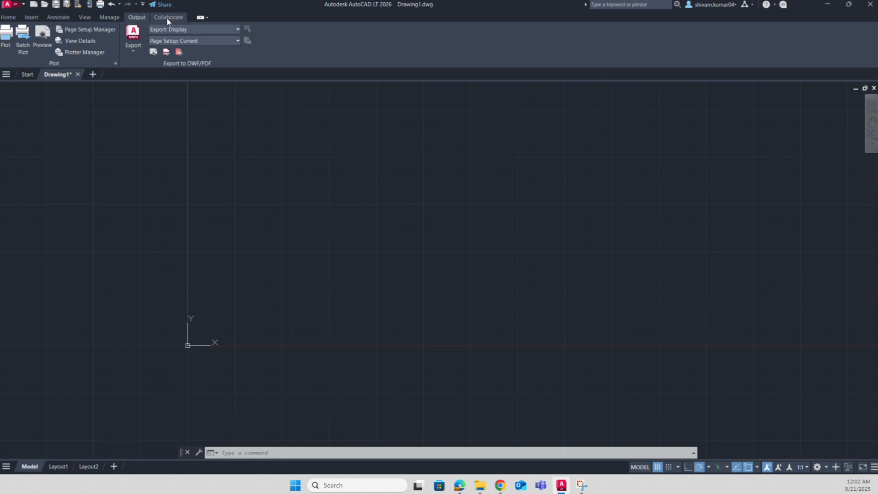
{"action": "left_click", "coordinate": [168, 17]}
{"action": "left_click", "coordinate": [8, 17]}
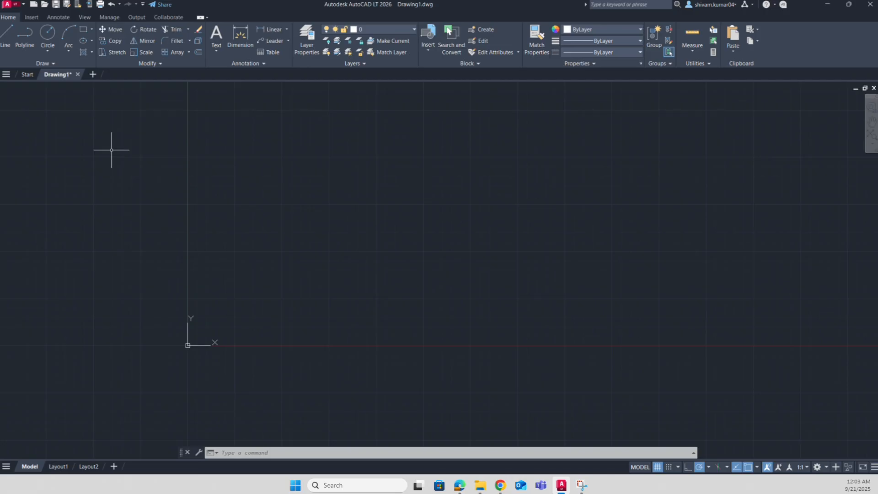
{"action": "left_click", "coordinate": [48, 52]}
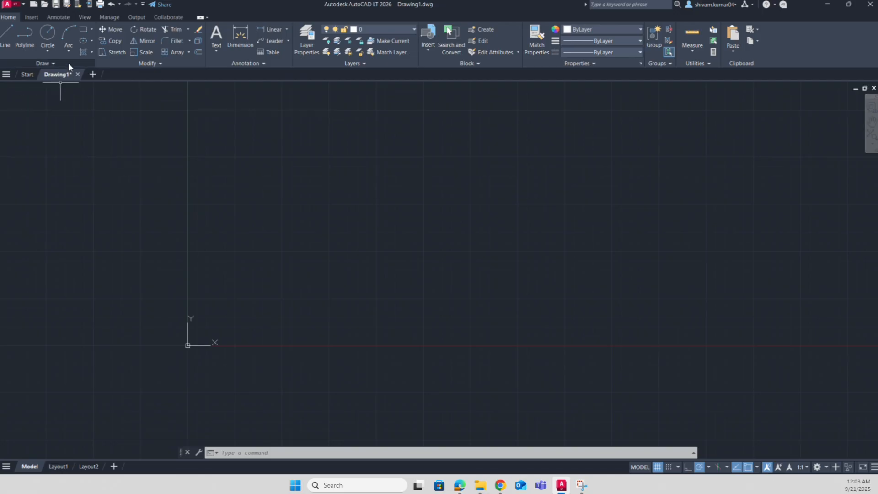
{"action": "left_click", "coordinate": [68, 50]}
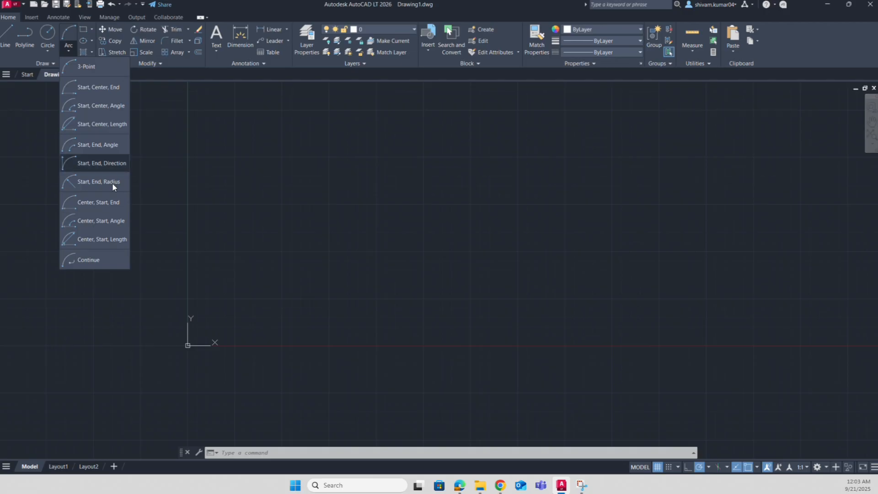
{"action": "left_click", "coordinate": [90, 30]}
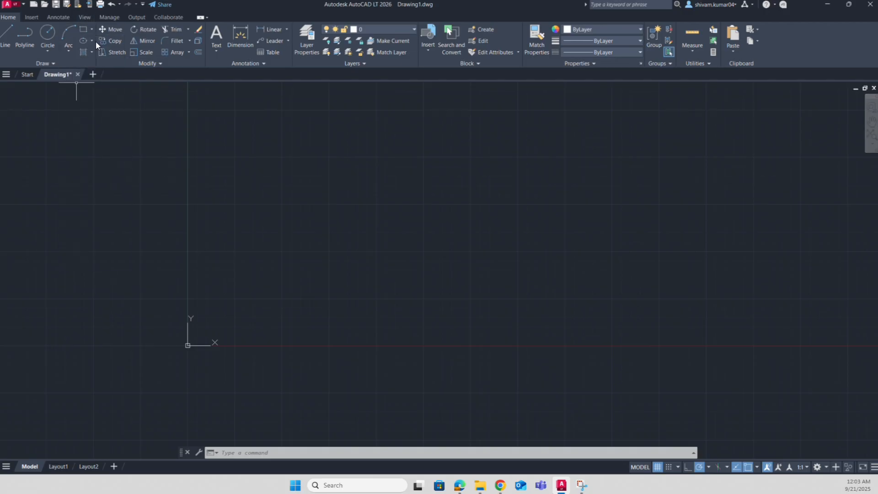
{"action": "left_click", "coordinate": [92, 41]}
Create a new layer named "Line Layer" in the layer manager
{"action": "left_click", "coordinate": [305, 46]}
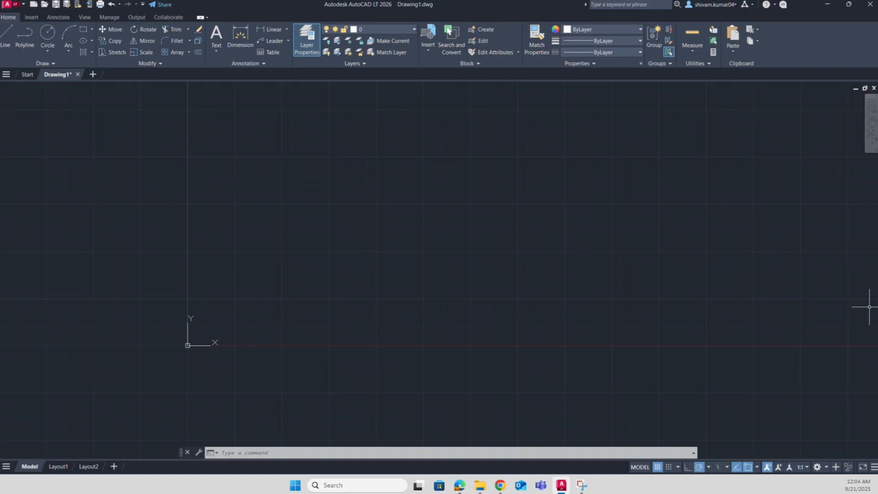
{"action": "left_click_drag", "start_coordinate": [432, 245], "coordinate": [257, 198]}
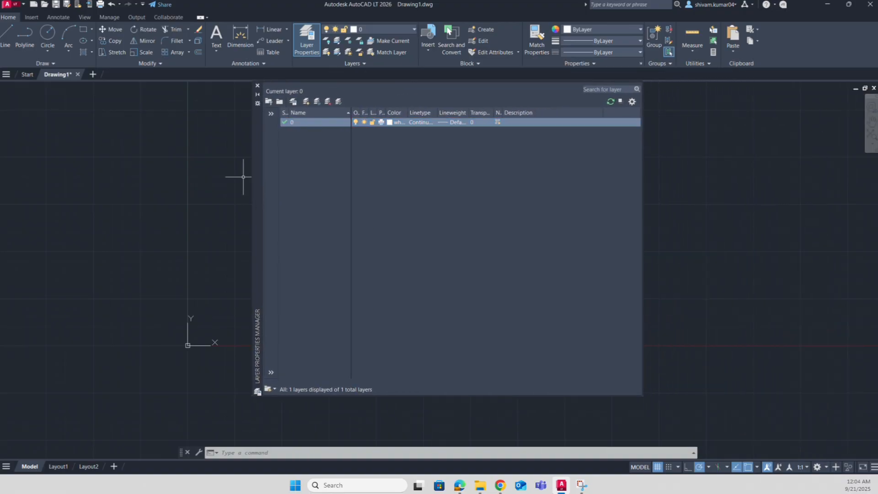
{"action": "left_click", "coordinate": [306, 105]}
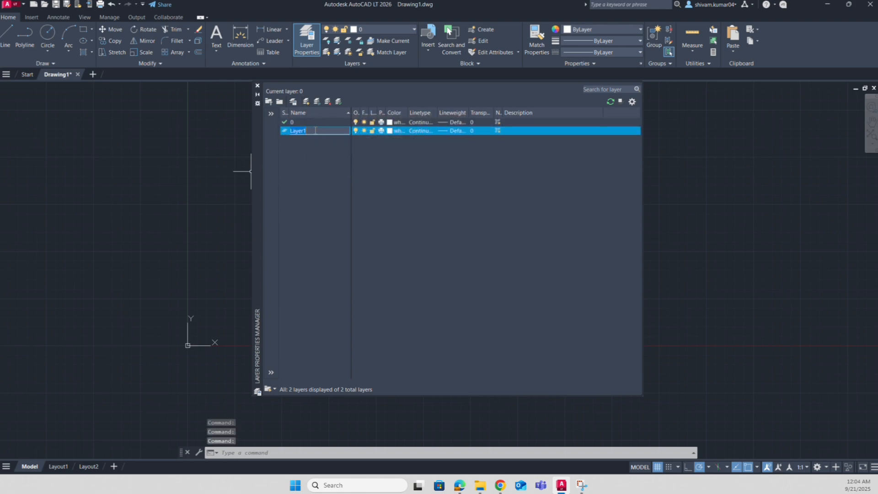
{"action": "type", "text": "Line"}
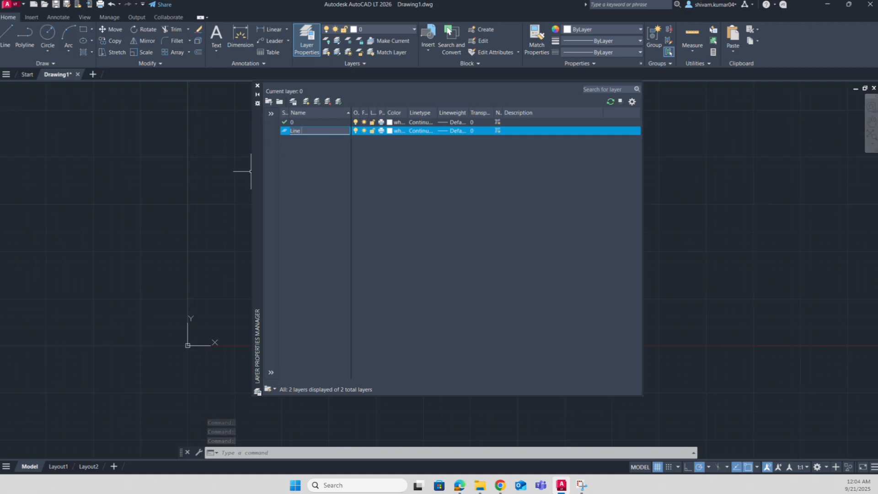
{"action": "type", "text": " Layer"}
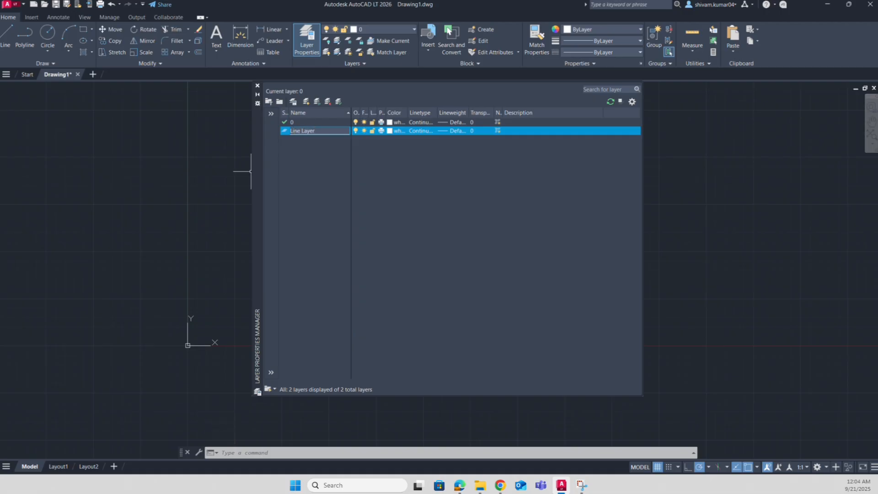
Widen the On, Freeze and Lock columns of the layer list and close the layer manager
{"action": "left_click_drag", "start_coordinate": [360, 113], "coordinate": [396, 112]}
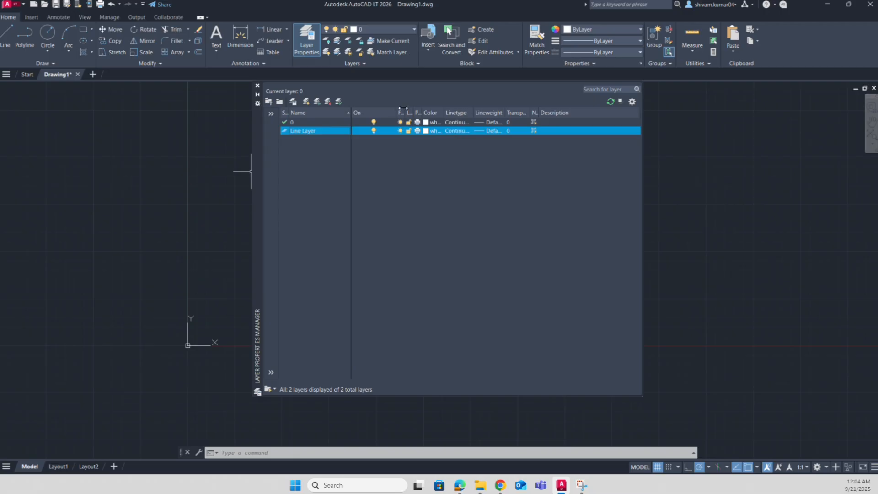
{"action": "left_click_drag", "start_coordinate": [405, 110], "coordinate": [471, 114]}
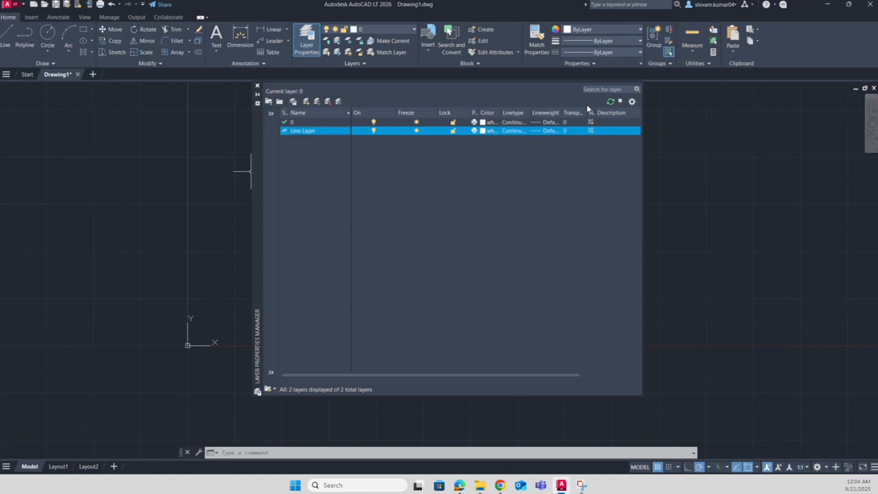
{"action": "left_click", "coordinate": [257, 85]}
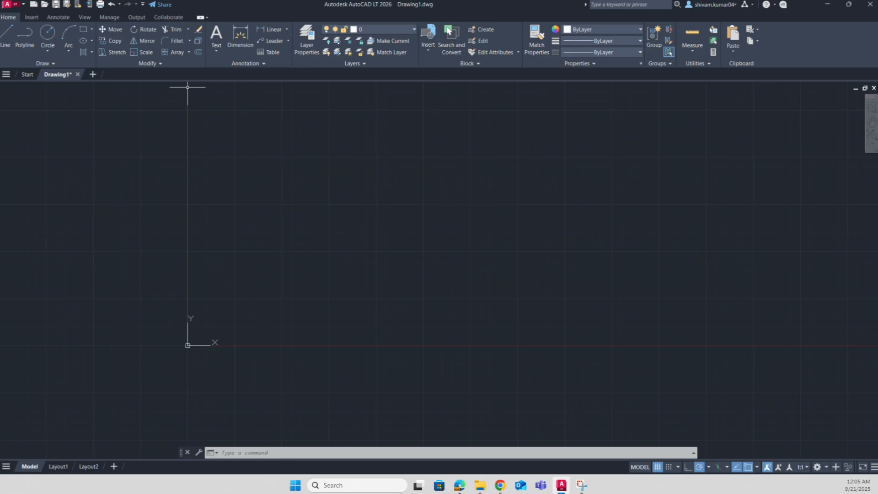
{"action": "left_click", "coordinate": [32, 18]}
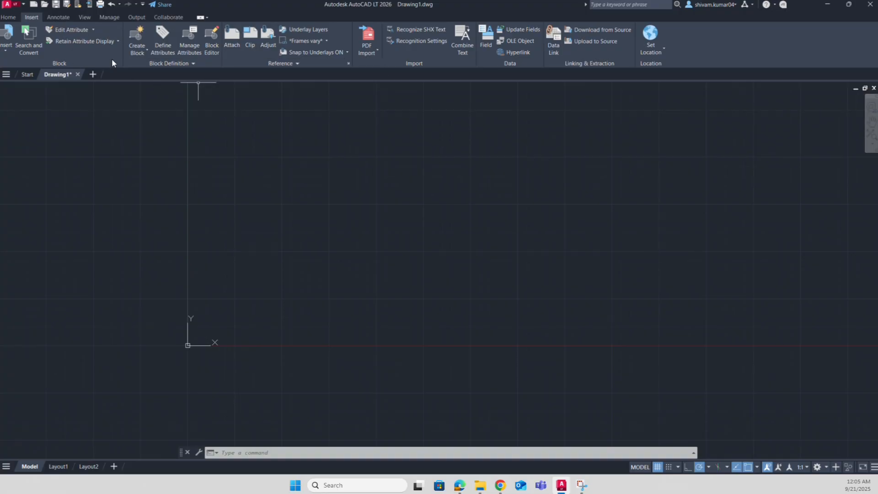
{"action": "left_click", "coordinate": [8, 17]}
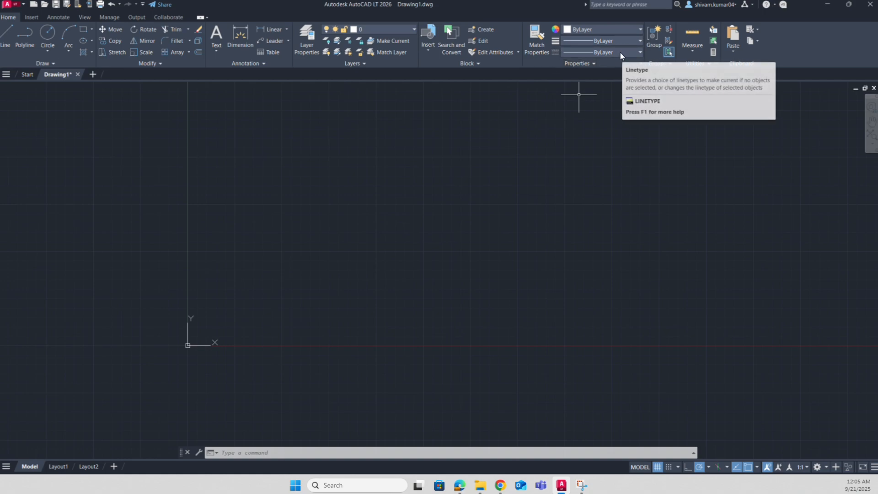
Draw a single line sloping down from about (26.3, 62.6) to about (98.0, 24.4) and select it
{"action": "middle_click_drag", "start_coordinate": [334, 237], "coordinate": [368, 254]}
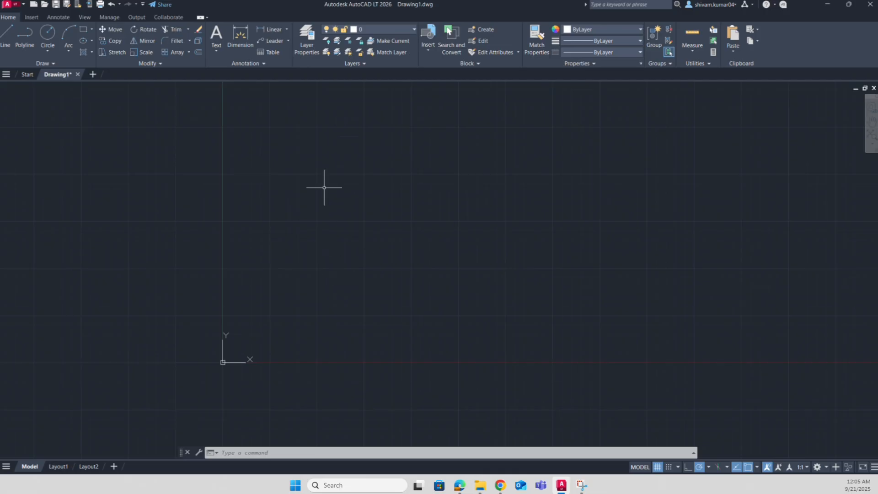
{"action": "left_click", "coordinate": [6, 42]}
{"action": "left_click", "coordinate": [322, 126]}
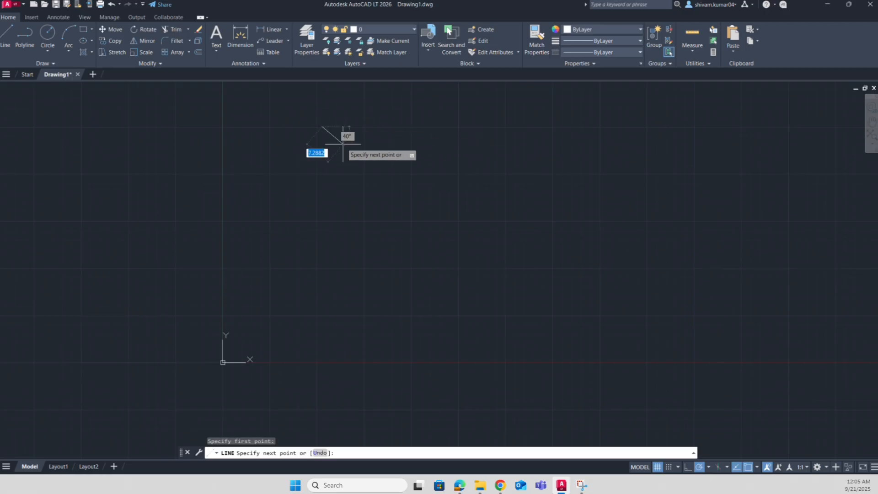
{"action": "left_click", "coordinate": [592, 271]}
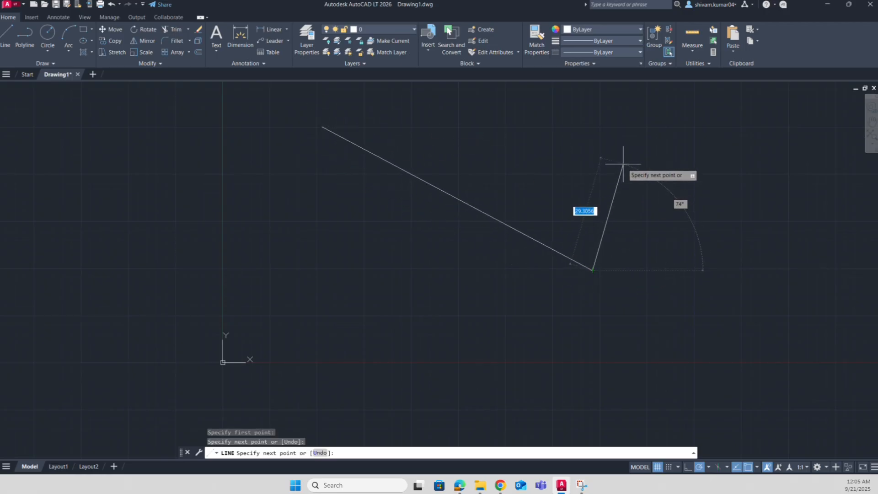
{"action": "key", "text": "Return"}
{"action": "left_click", "coordinate": [467, 145]}
{"action": "left_click", "coordinate": [448, 193]}
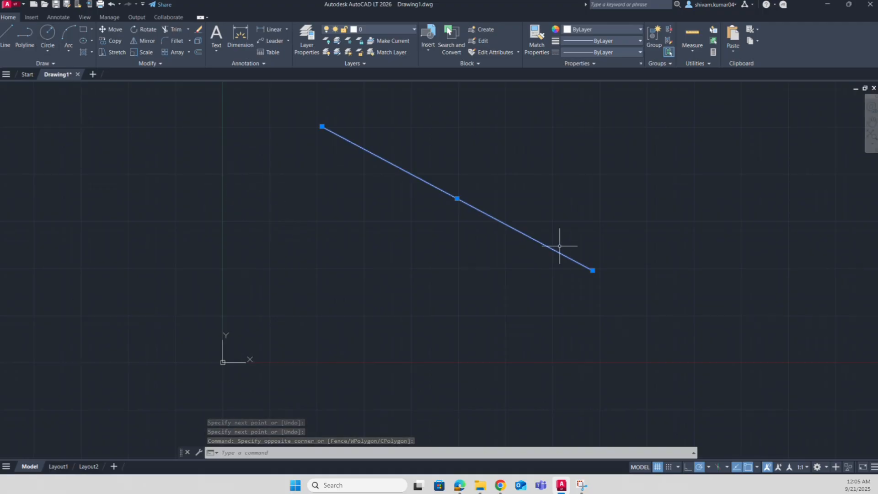
Draw an open zigzag polyline of four segments below and beyond the sloping line
{"action": "scroll", "coordinate": [410, 223], "scroll_direction": "down", "scroll_amount": 5}
{"action": "middle_click_drag", "start_coordinate": [418, 233], "coordinate": [452, 216]}
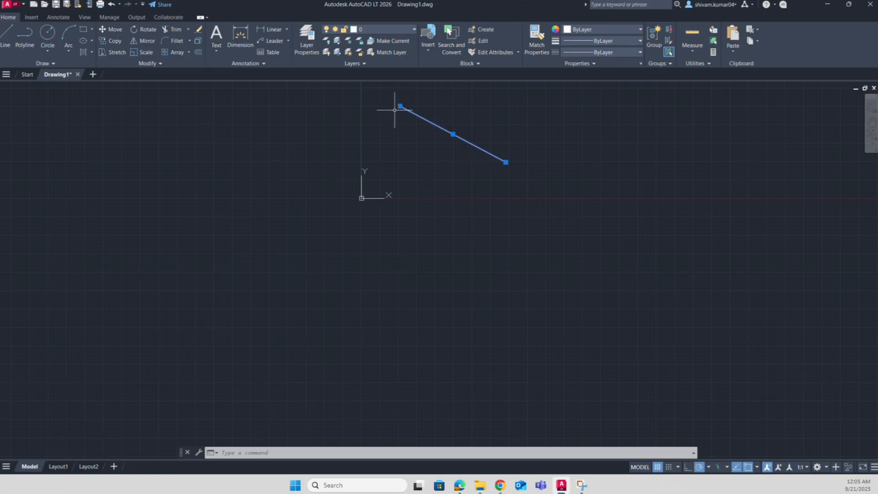
{"action": "left_click", "coordinate": [24, 34]}
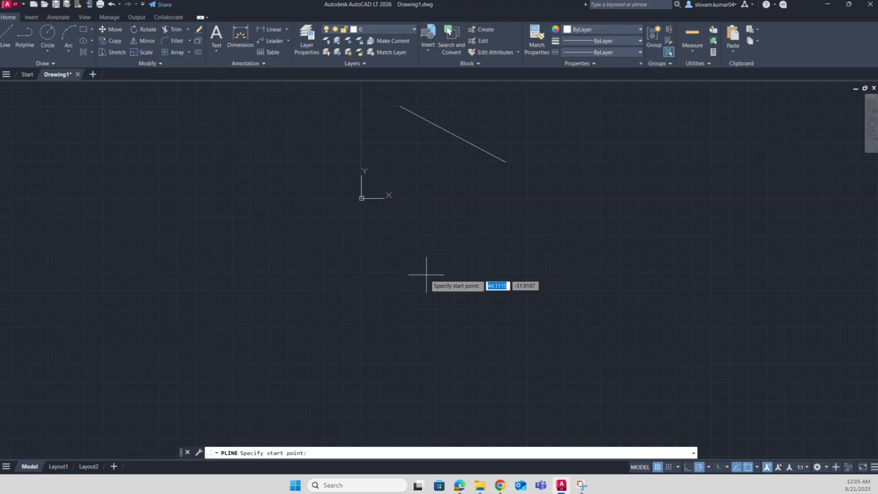
{"action": "left_click", "coordinate": [393, 271]}
{"action": "left_click", "coordinate": [533, 210]}
{"action": "left_click", "coordinate": [578, 331]}
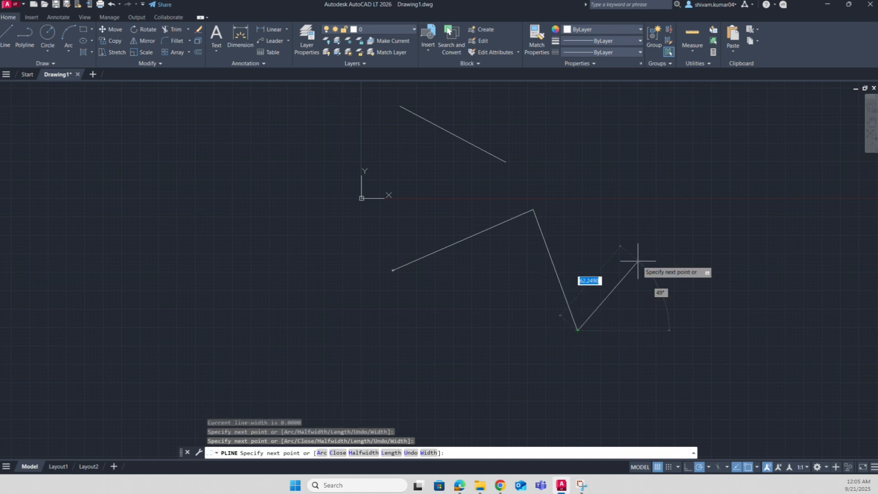
{"action": "left_click", "coordinate": [662, 245]}
{"action": "left_click", "coordinate": [601, 163]}
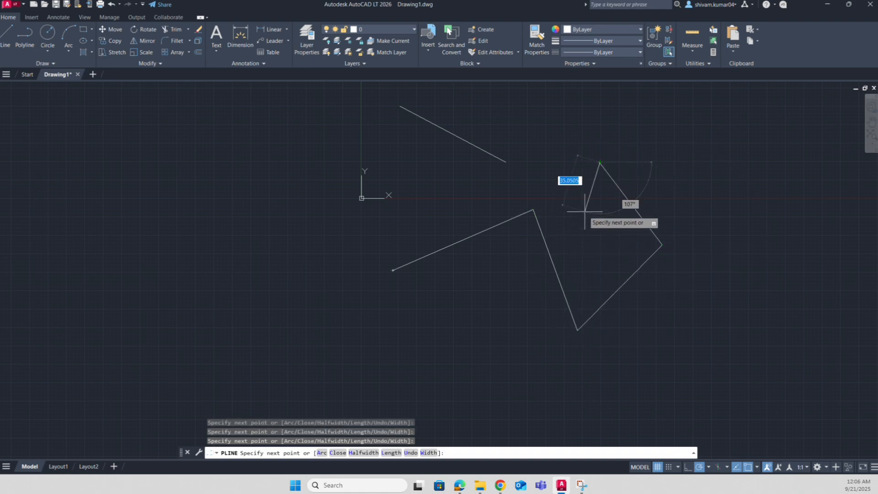
{"action": "key", "text": "Return"}
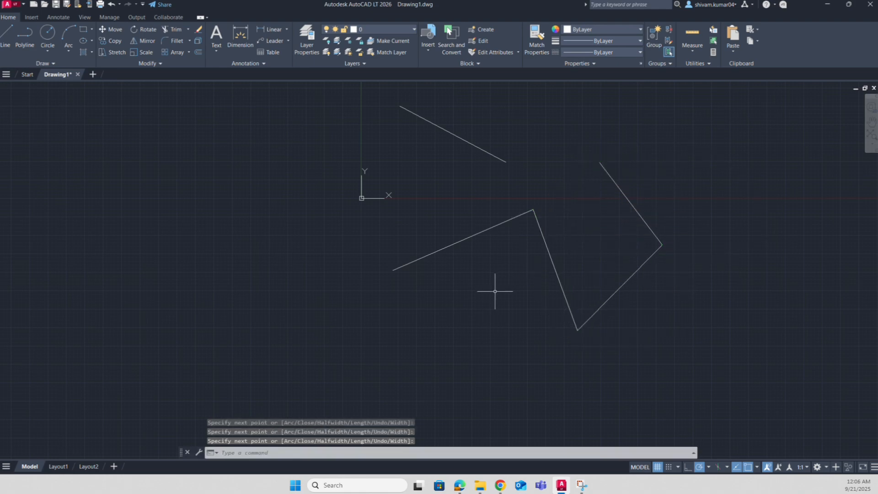
Select the zigzag polyline to examine it as one object, and clear the selection
{"action": "left_click", "coordinate": [484, 307]}
{"action": "left_click", "coordinate": [421, 240]}
{"action": "left_click", "coordinate": [484, 175]}
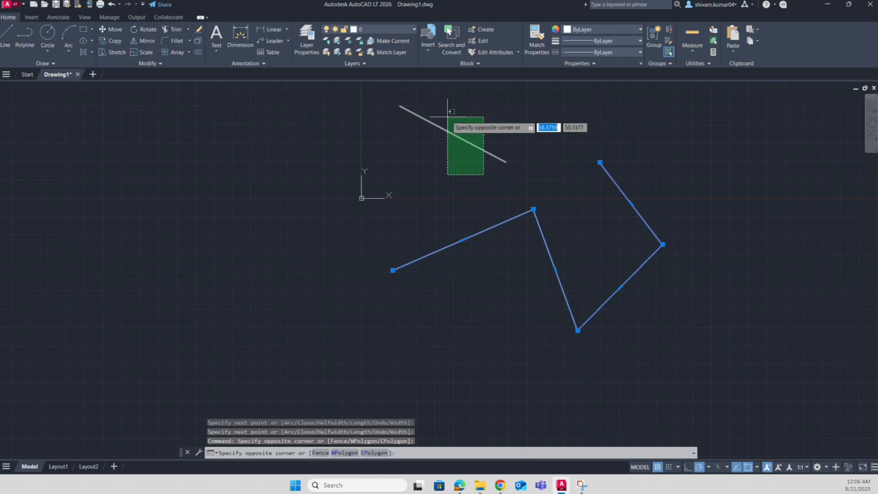
{"action": "key", "text": "Escape"}
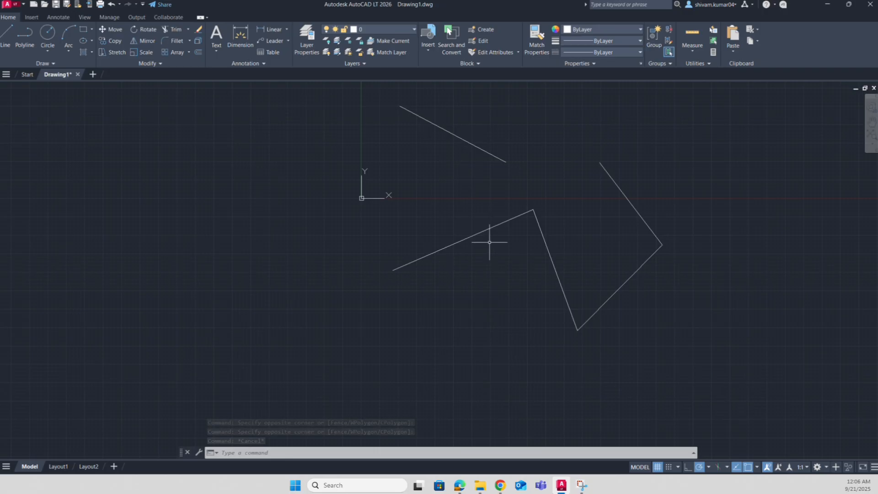
Reopen the layer manager, dock it beside the drawing area and widen it
{"action": "left_click", "coordinate": [307, 36]}
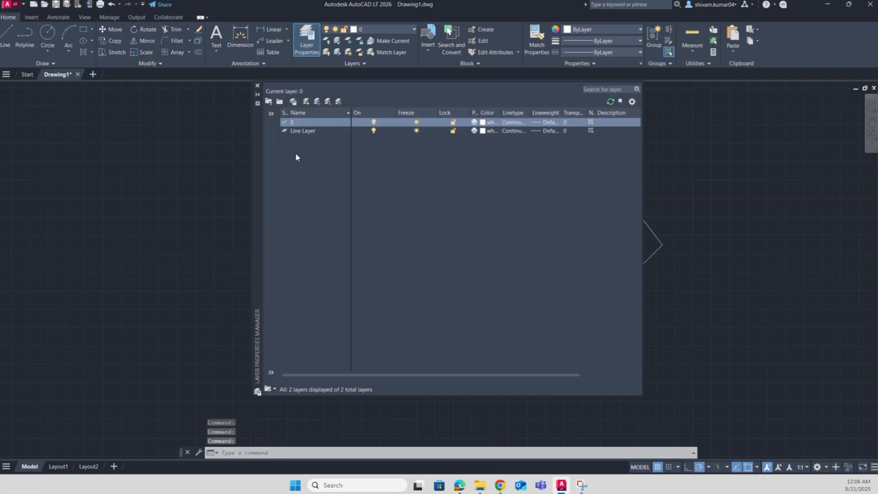
{"action": "mouse_move", "coordinate": [257, 172]}
{"action": "left_mouse_down"}
{"action": "mouse_move", "coordinate": [43, 237]}
{"action": "mouse_move", "coordinate": [9, 202]}
{"action": "left_mouse_up"}
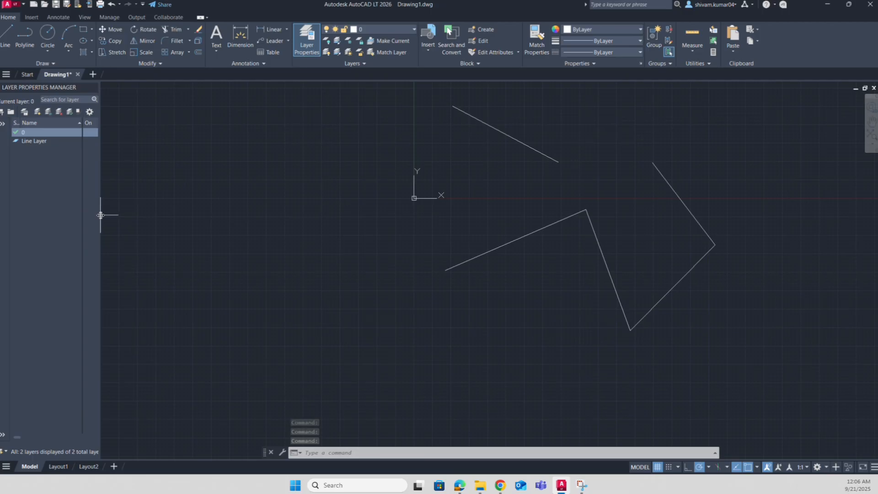
{"action": "left_click_drag", "start_coordinate": [111, 216], "coordinate": [133, 220]}
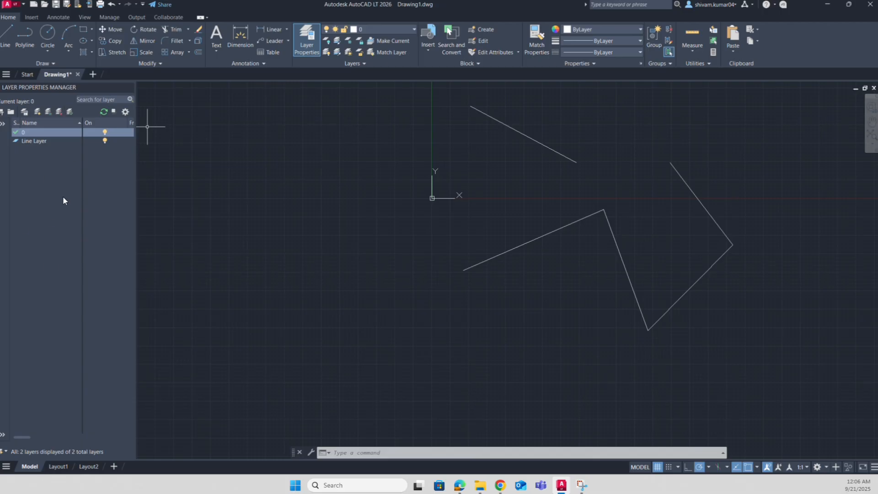
{"action": "left_click", "coordinate": [568, 97]}
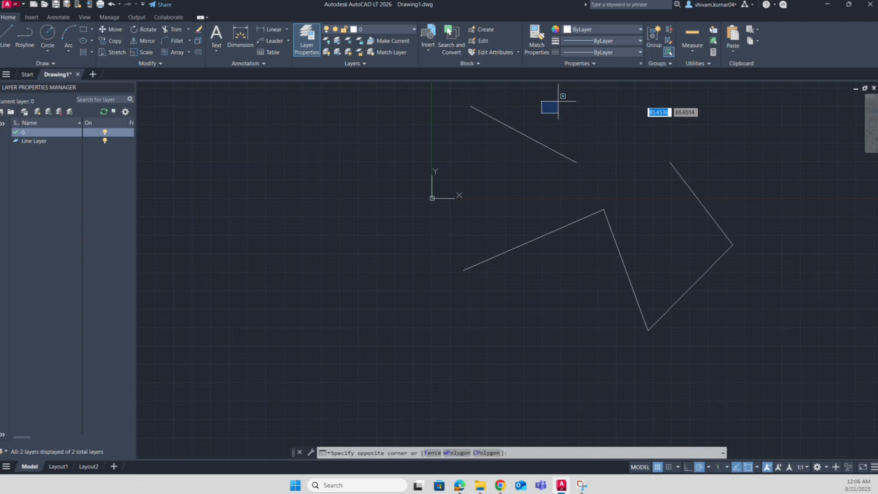
{"action": "left_click", "coordinate": [543, 147]}
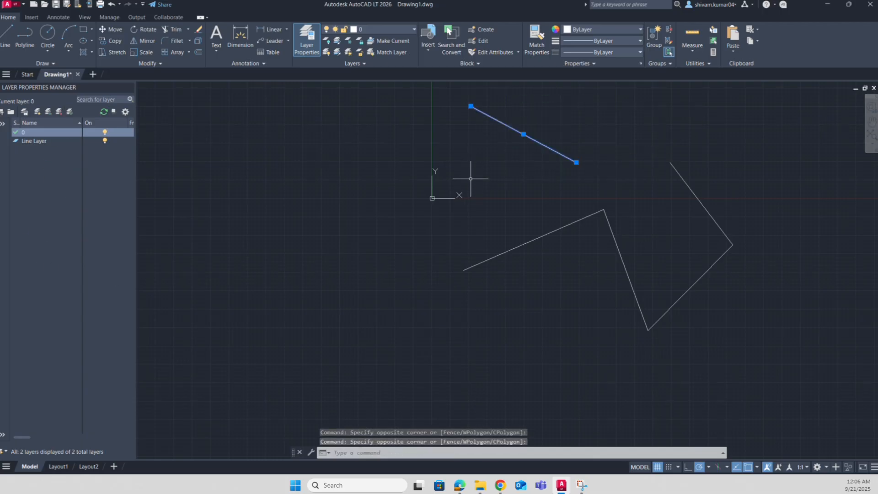
{"action": "key", "text": "Escape"}
Select the sloping line with a crossing selection and open its properties palette
{"action": "left_click", "coordinate": [559, 108]}
{"action": "left_click", "coordinate": [512, 168]}
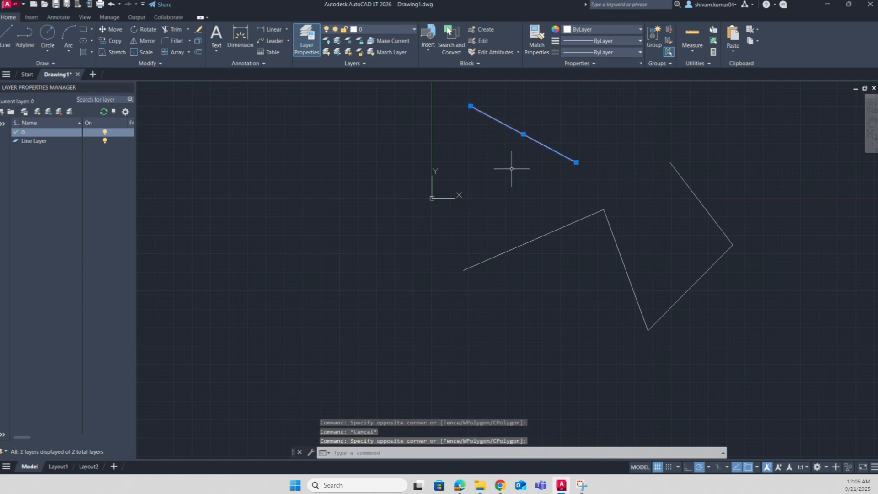
{"action": "key", "text": "ctrl+1"}
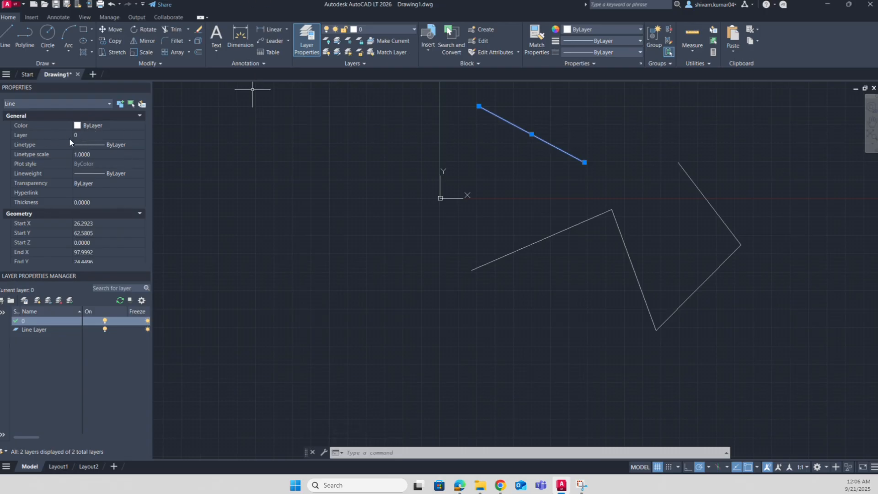
Examine the line's color choices and the full color selection dialog, keeping the ByLayer color
{"action": "left_click", "coordinate": [106, 128]}
{"action": "left_click", "coordinate": [106, 128]}
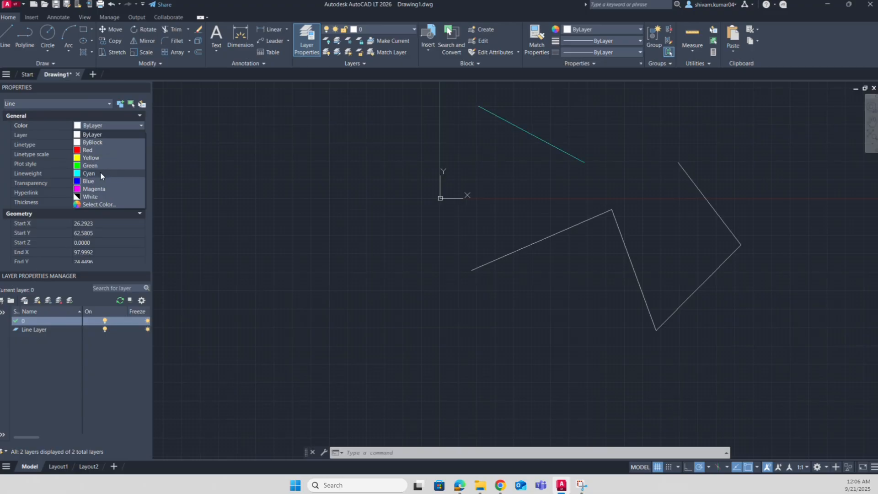
{"action": "left_click", "coordinate": [98, 204]}
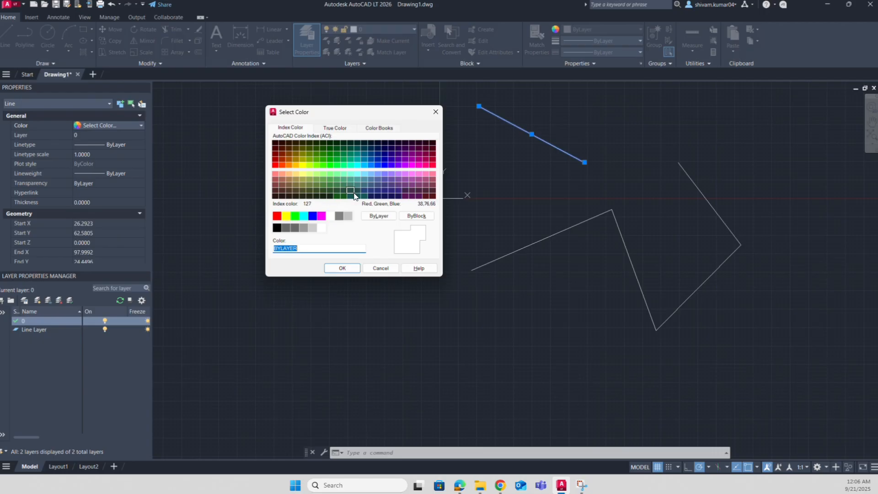
{"action": "left_click", "coordinate": [376, 269]}
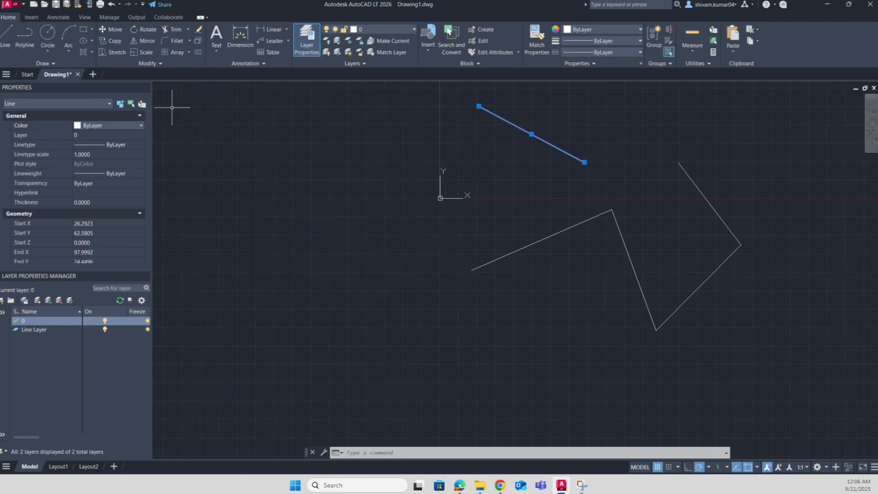
Reselect the sloping line with a crossing selection and review its list of basic colors
{"action": "left_click", "coordinate": [177, 146]}
{"action": "left_click", "coordinate": [370, 145]}
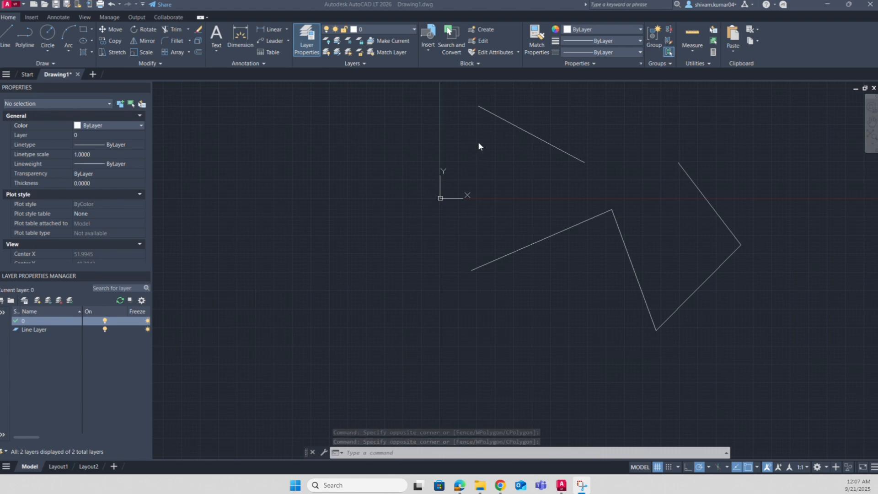
{"action": "left_click", "coordinate": [545, 108]}
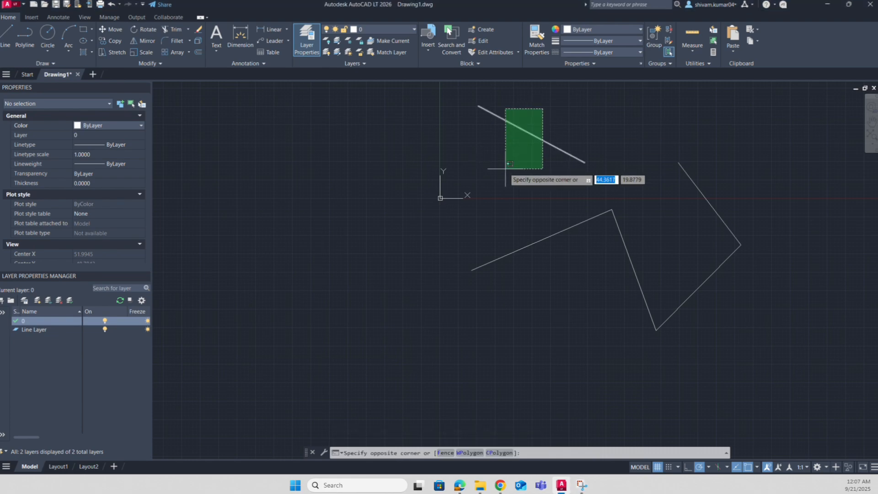
{"action": "left_click", "coordinate": [504, 167]}
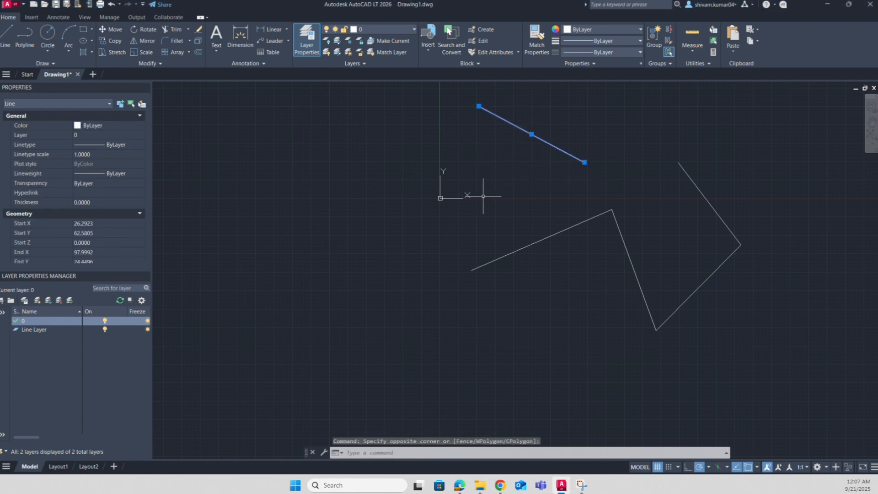
{"action": "left_click", "coordinate": [102, 122]}
{"action": "left_click", "coordinate": [108, 125]}
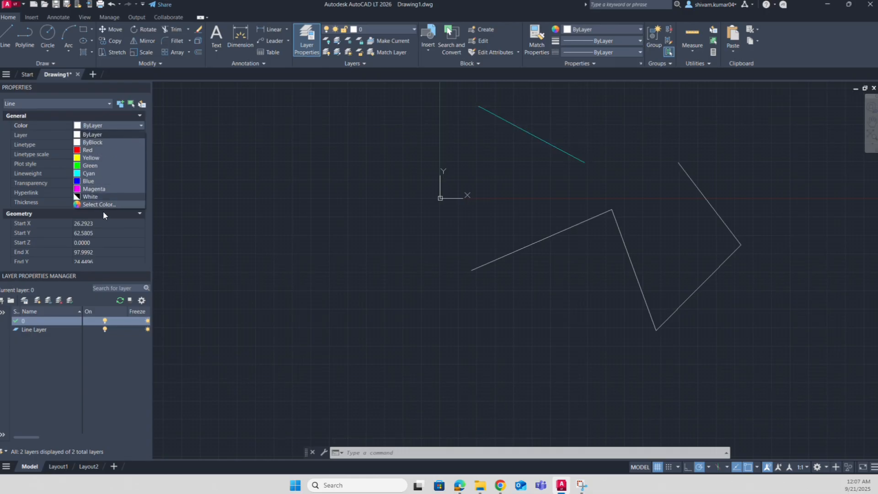
{"action": "left_click", "coordinate": [109, 382]}
Assign the sloping line to the Line Layer
{"action": "left_click", "coordinate": [91, 135]}
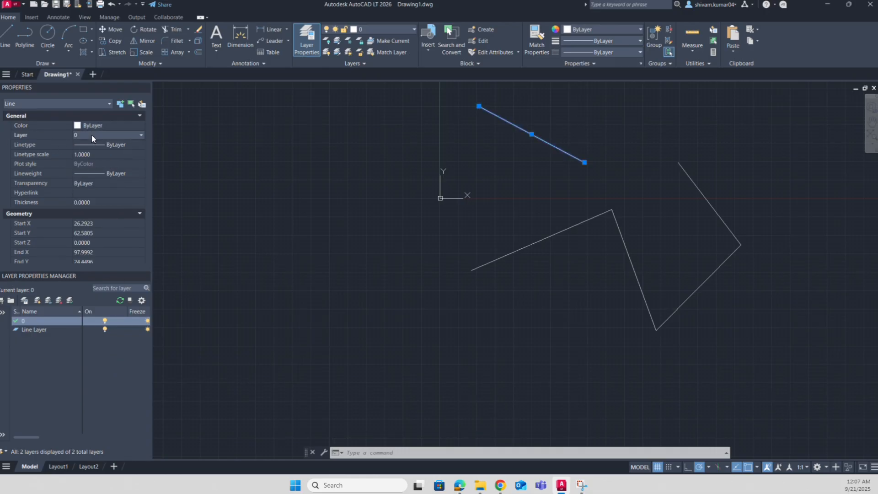
{"action": "left_click", "coordinate": [91, 135]}
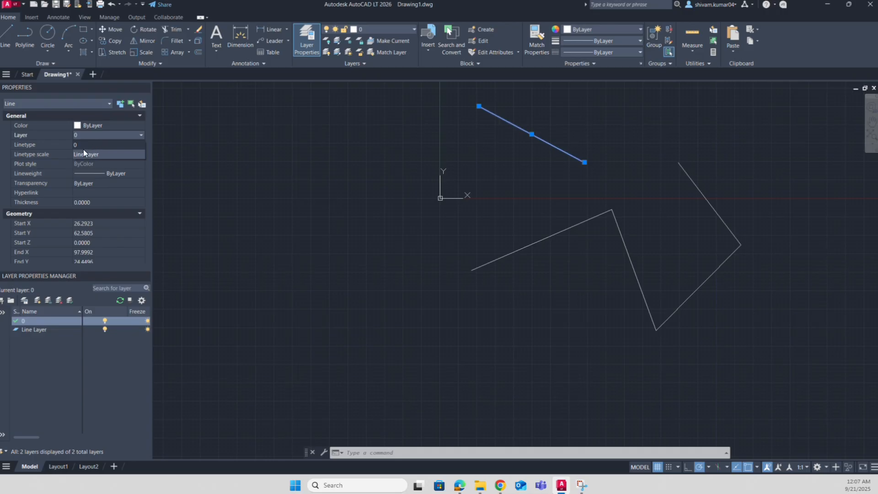
{"action": "left_click", "coordinate": [85, 155]}
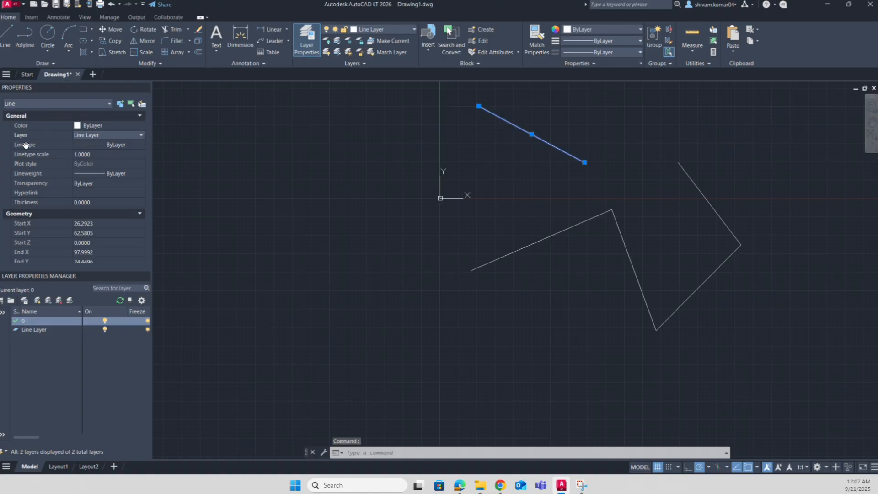
Review the sloping line's available linetypes and its linetype scale property
{"action": "left_click", "coordinate": [96, 145]}
{"action": "left_click", "coordinate": [96, 145]}
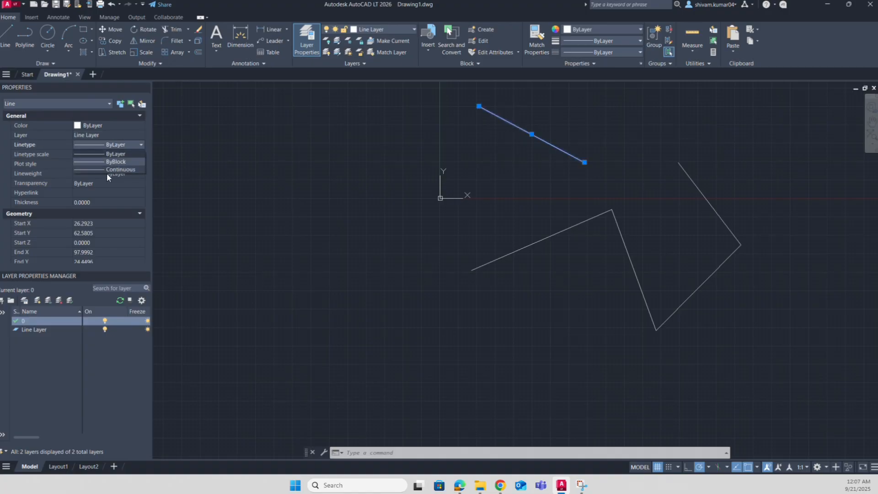
{"action": "left_click", "coordinate": [126, 368]}
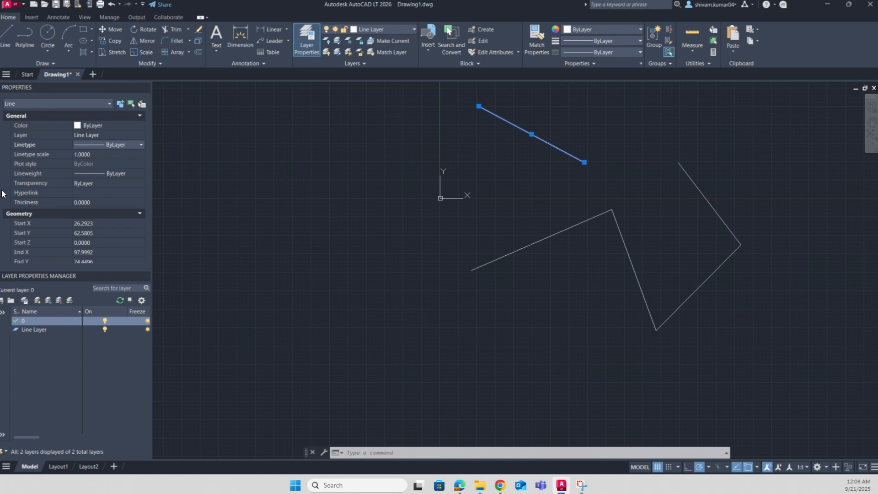
{"action": "left_click", "coordinate": [110, 155]}
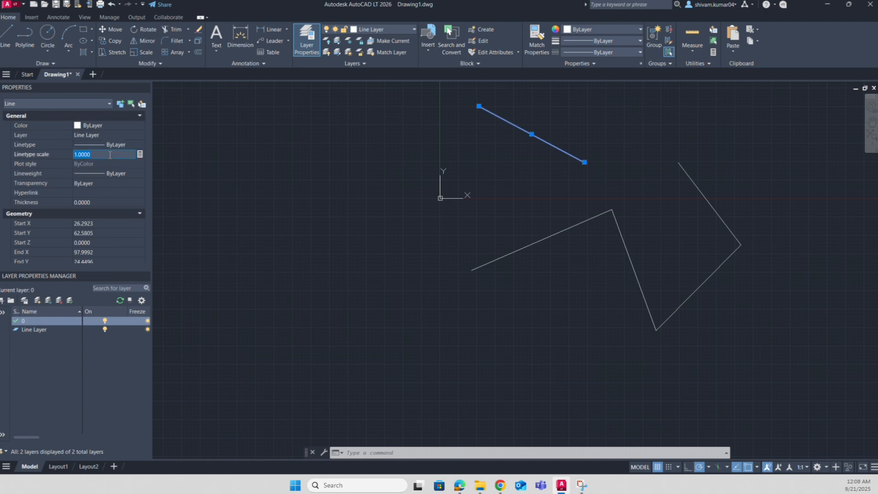
Set the sloping line's lineweight to 0.53 mm
{"action": "left_click", "coordinate": [93, 175]}
{"action": "left_click", "coordinate": [95, 174]}
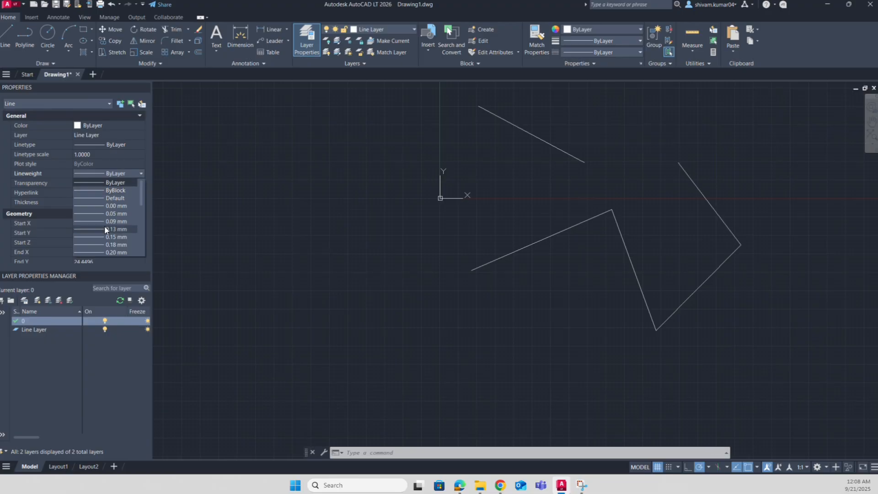
{"action": "scroll", "coordinate": [104, 226], "scroll_direction": "down", "scroll_amount": 3}
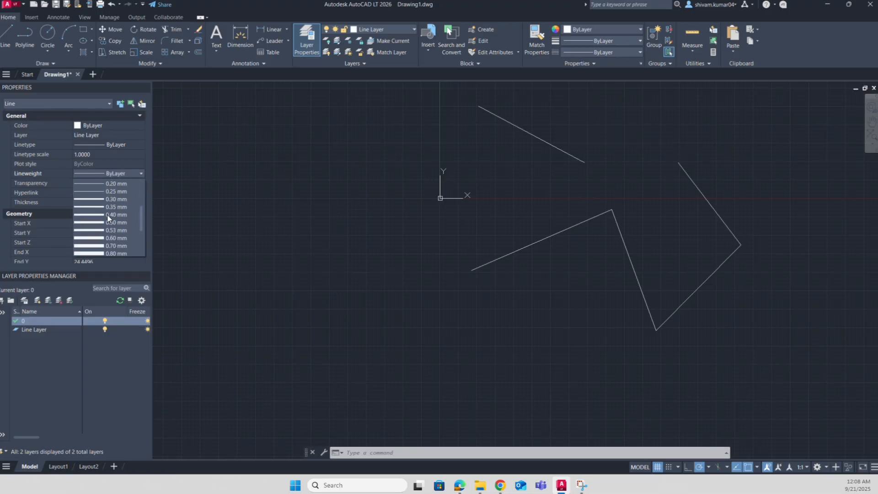
{"action": "left_click", "coordinate": [92, 232]}
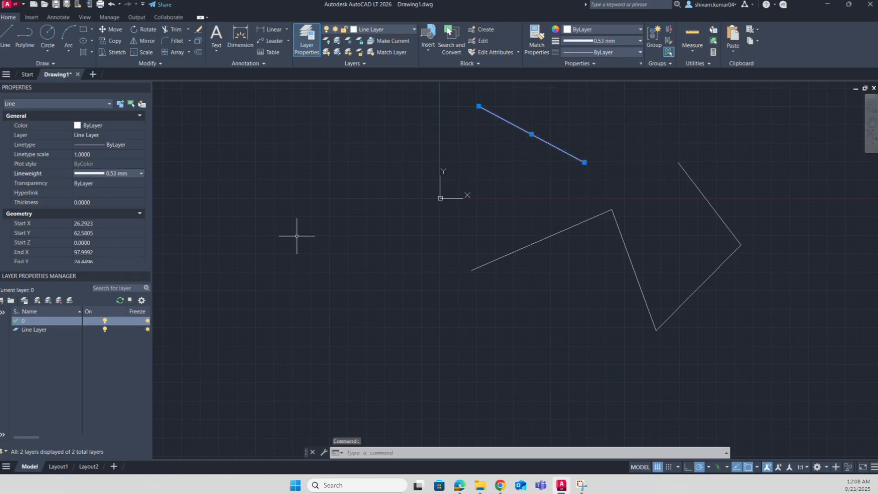
Set the sloping line's lineweight to 2.00 mm
{"action": "left_click", "coordinate": [117, 174]}
{"action": "scroll", "coordinate": [101, 220], "scroll_direction": "down", "scroll_amount": 3}
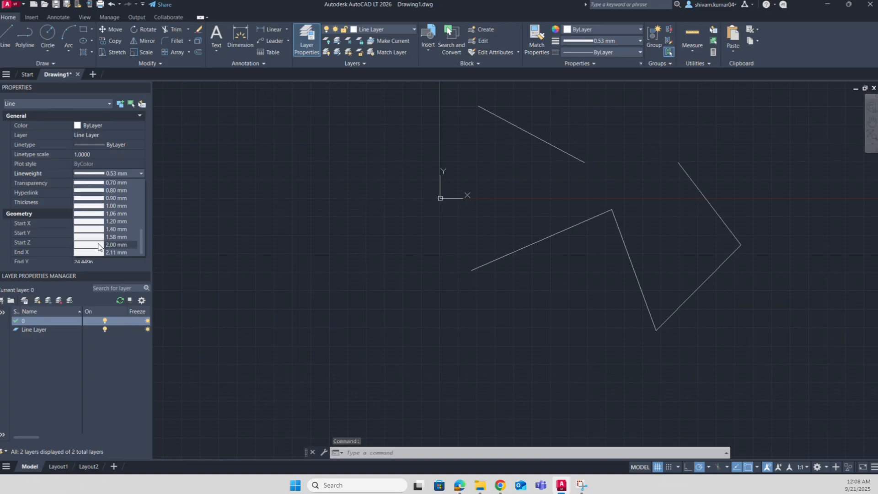
{"action": "left_click", "coordinate": [97, 246]}
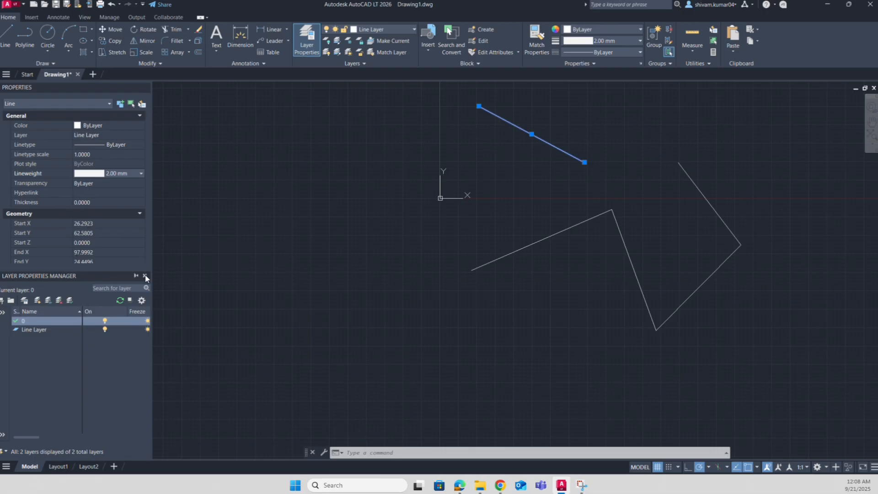
Close the layer manager and clear the selection of the sloping line
{"action": "left_click", "coordinate": [145, 276]}
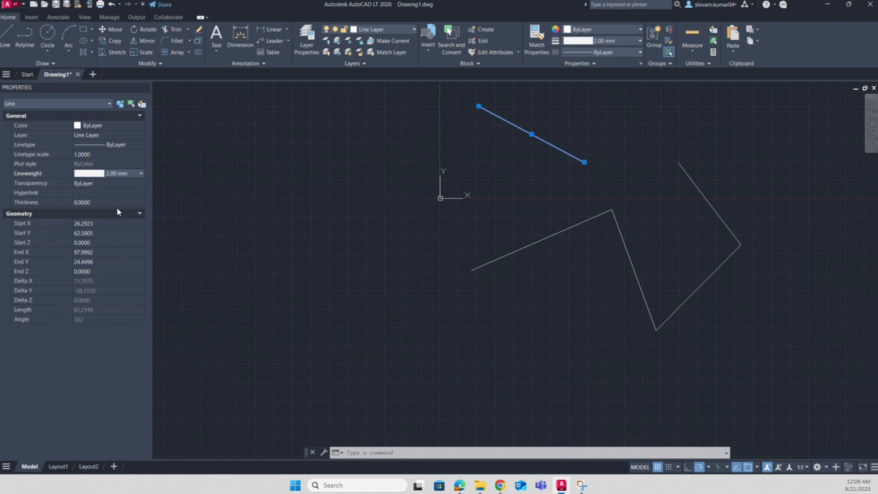
{"action": "key", "text": "Escape"}
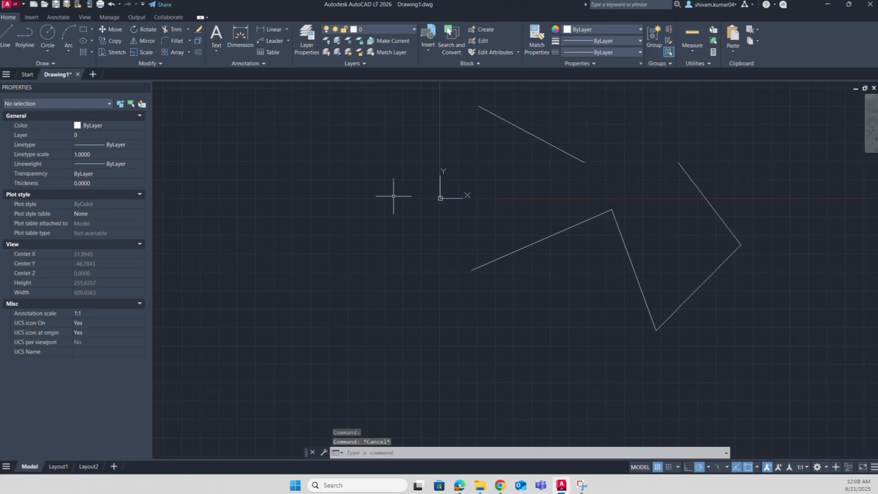
Select the zigzag polyline to examine its properties, and close the properties palette
{"action": "scroll", "coordinate": [560, 269], "scroll_direction": "down", "scroll_amount": 1}
{"action": "scroll", "coordinate": [686, 304], "scroll_direction": "up", "scroll_amount": 1}
{"action": "double_click", "coordinate": [694, 342]}
{"action": "double_click", "coordinate": [709, 349]}
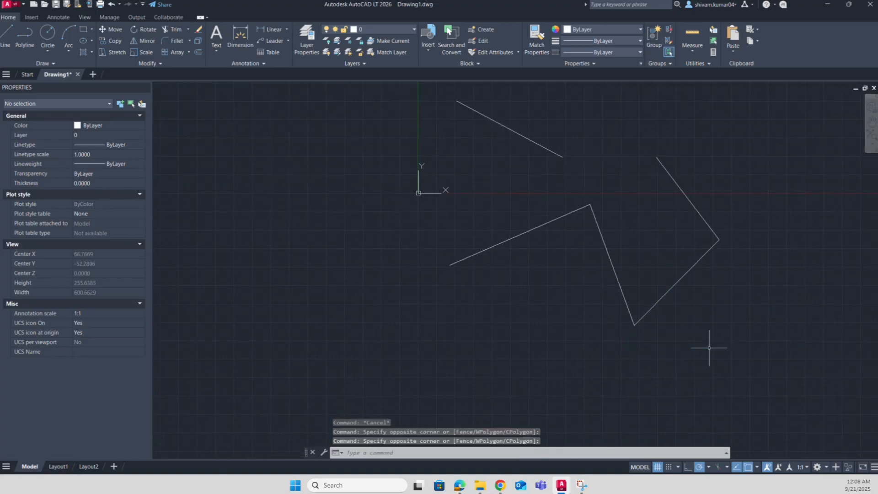
{"action": "left_click", "coordinate": [633, 324]}
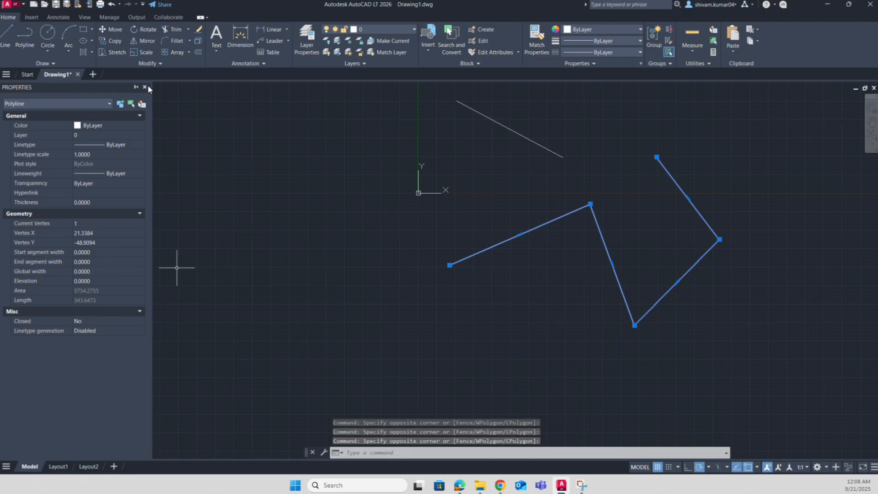
{"action": "left_click", "coordinate": [145, 87]}
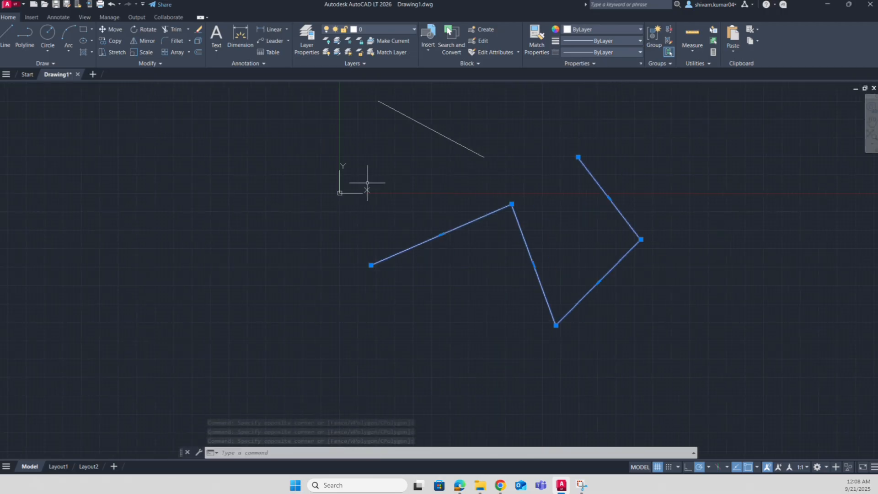
{"action": "key", "text": "Escape"}
Demonstrate a left-to-right window selection and a right-to-left crossing selection in the empty area beside the objects
{"action": "middle_click_drag", "start_coordinate": [332, 234], "coordinate": [609, 274]}
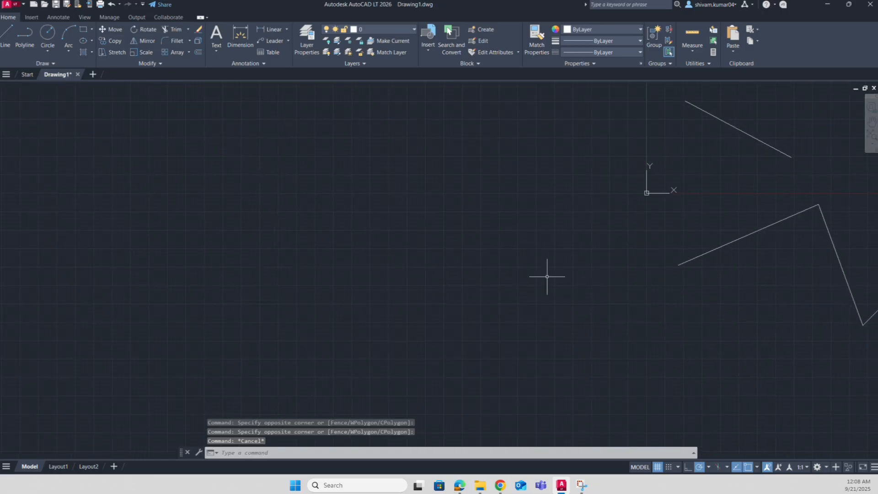
{"action": "left_click", "coordinate": [172, 141]}
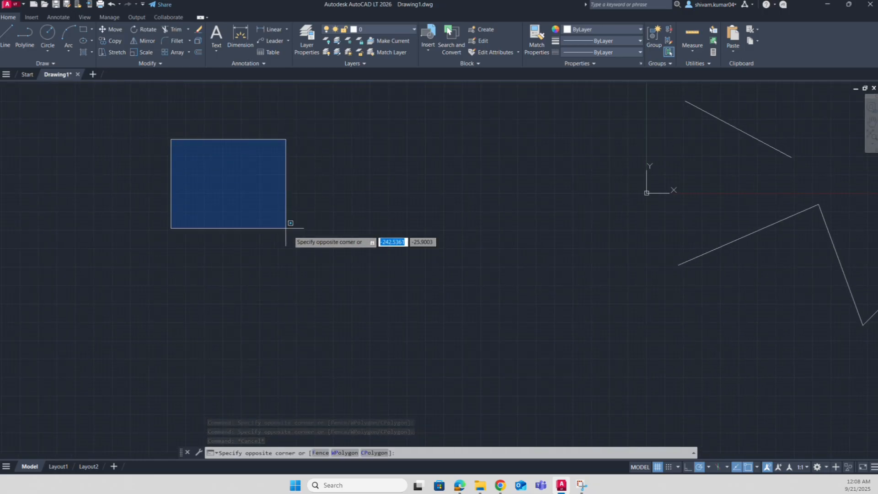
{"action": "left_click", "coordinate": [440, 353]}
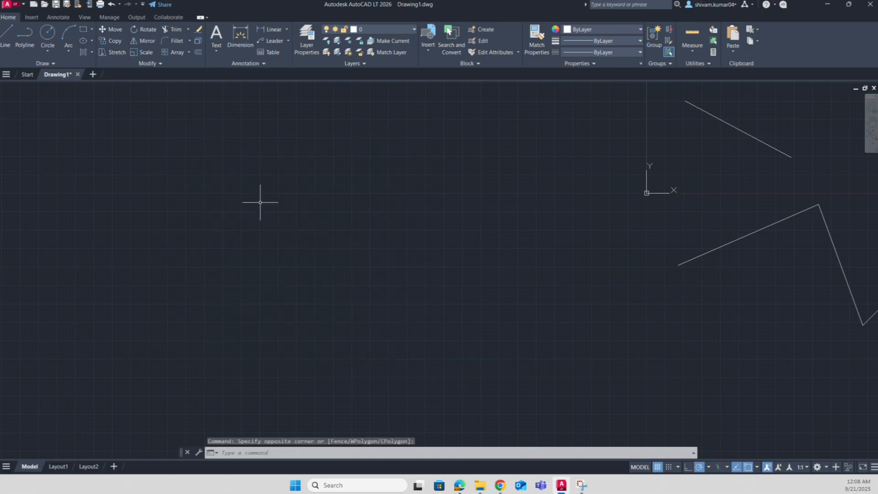
{"action": "left_click", "coordinate": [423, 121]}
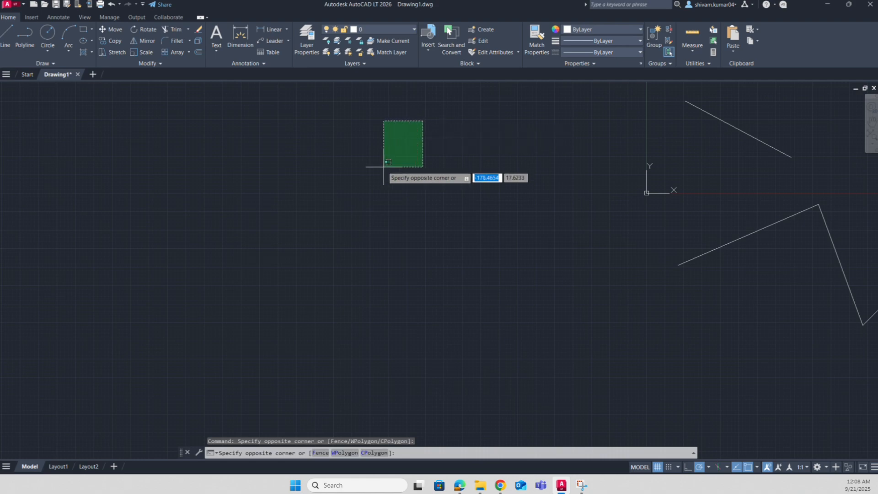
{"action": "left_click", "coordinate": [156, 337]}
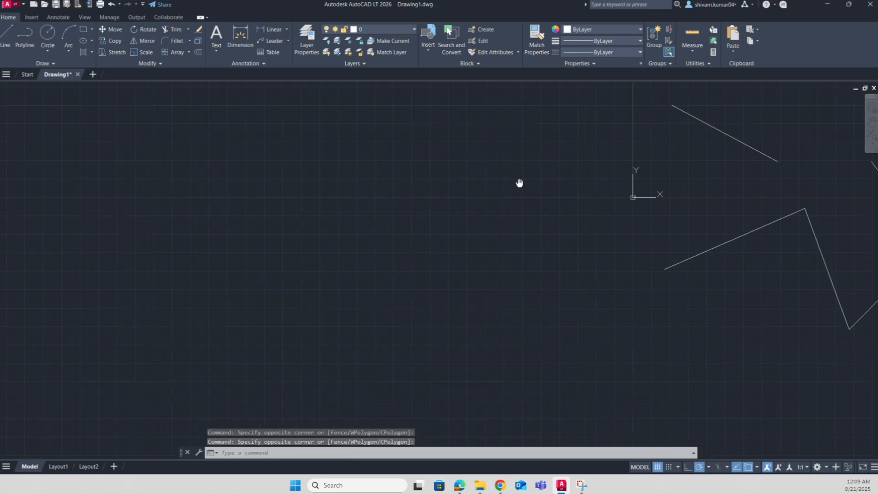
Select the sloping line by enclosing it completely in a window selection from its upper left to its lower right
{"action": "scroll", "coordinate": [419, 220], "scroll_direction": "down", "scroll_amount": 4}
{"action": "scroll", "coordinate": [478, 203], "scroll_direction": "up", "scroll_amount": 4}
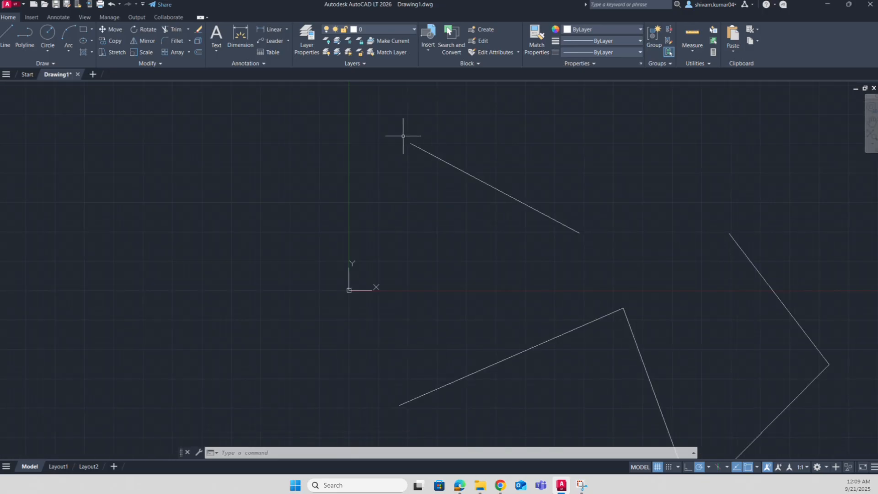
{"action": "left_click", "coordinate": [386, 129]}
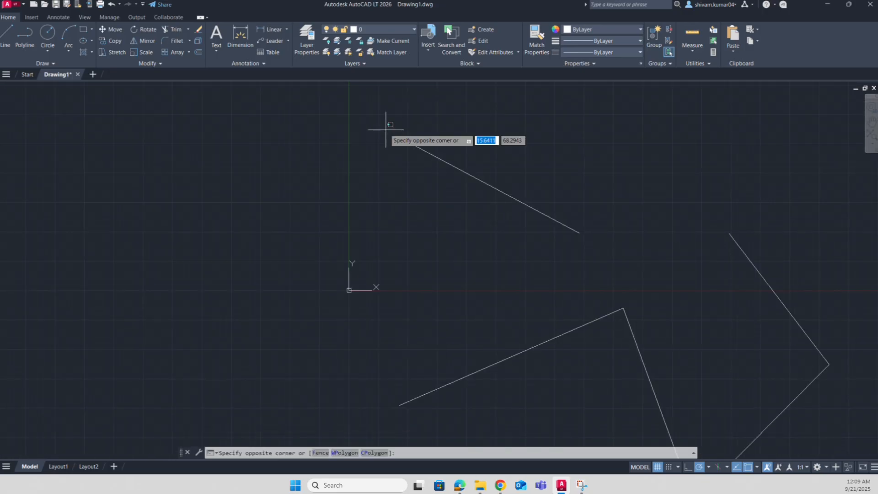
{"action": "left_click", "coordinate": [596, 255]}
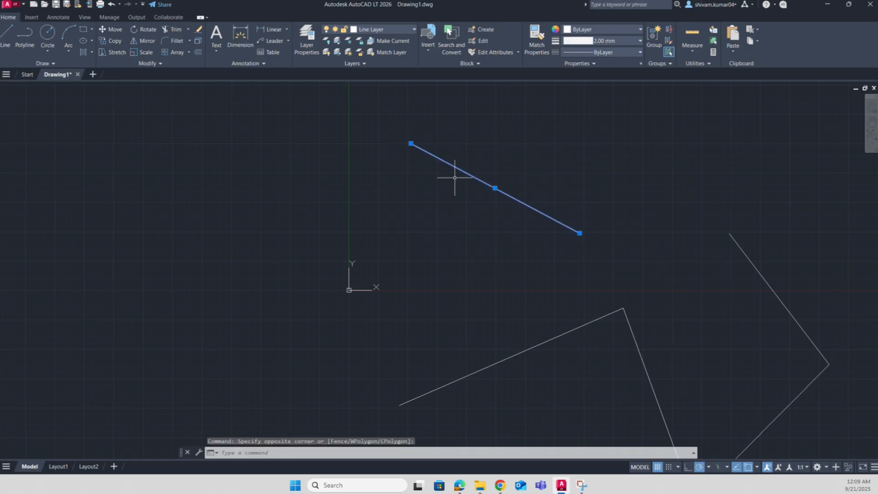
{"action": "left_click", "coordinate": [387, 119]}
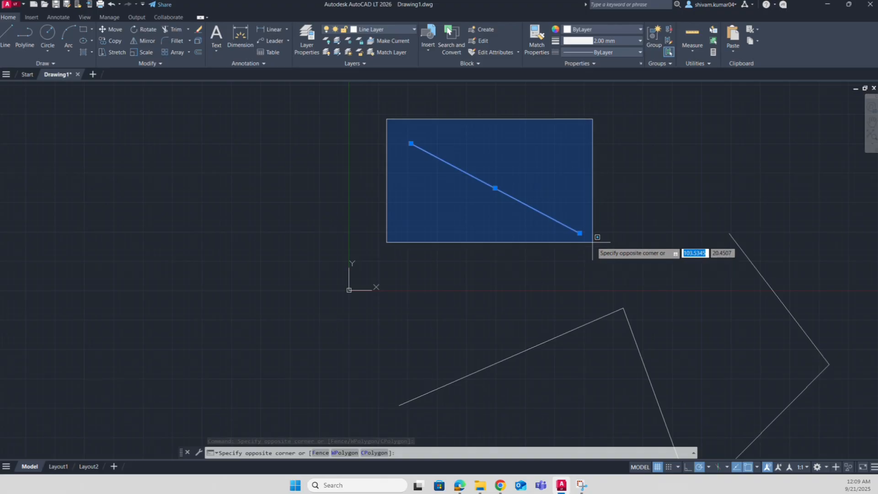
{"action": "left_click", "coordinate": [606, 261]}
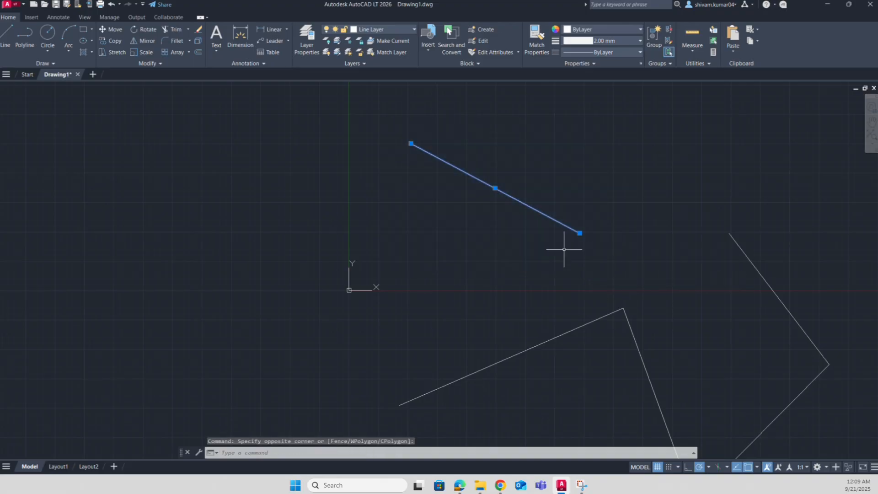
Clear the sloping line's selection and demonstrate a window selection that covers only part of the zigzag polyline, cancelling it without selecting
{"action": "key", "text": "Escape"}
{"action": "mouse_move", "coordinate": [549, 221]}
{"action": "middle_mouse_down"}
{"action": "mouse_move", "coordinate": [541, 241]}
{"action": "mouse_move", "coordinate": [581, 188]}
{"action": "middle_mouse_up"}
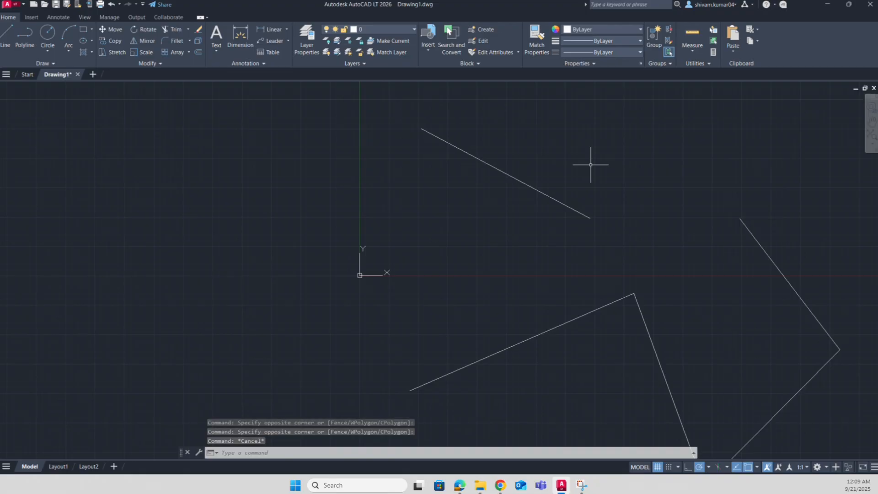
{"action": "left_click", "coordinate": [626, 125]}
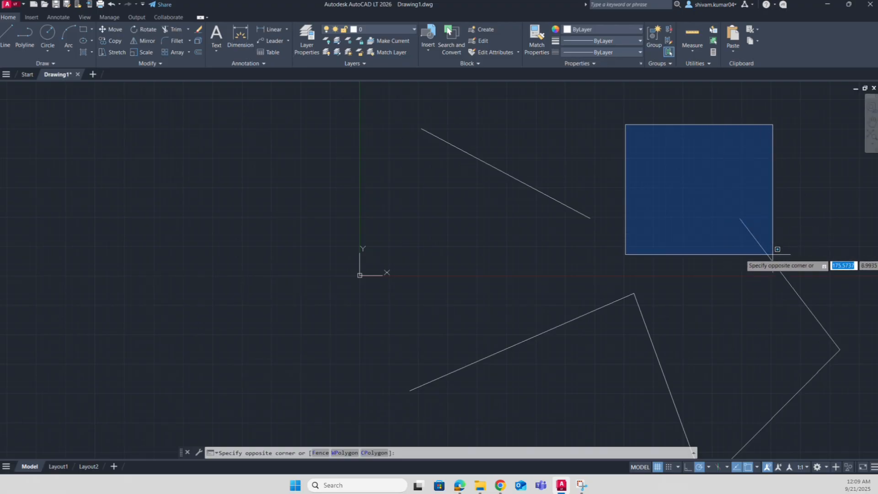
{"action": "middle_click_drag", "start_coordinate": [769, 272], "coordinate": [755, 163]}
{"action": "scroll", "coordinate": [757, 206], "scroll_direction": "down", "scroll_amount": 4}
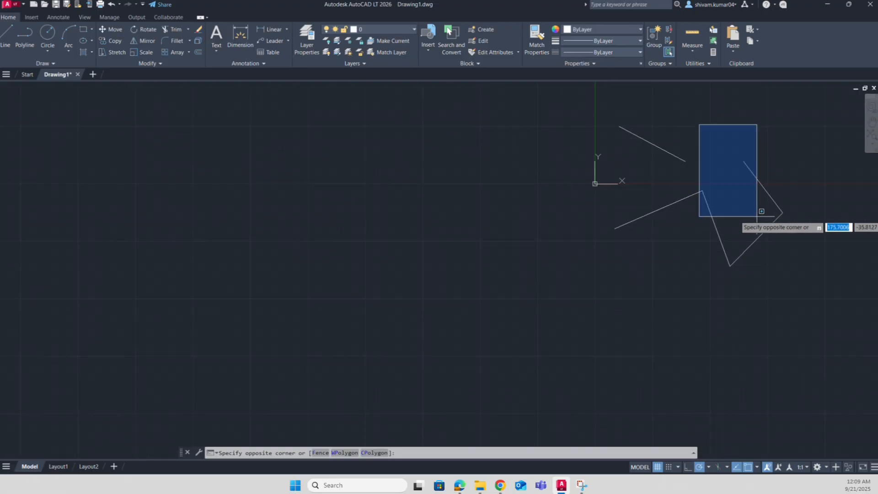
{"action": "key", "text": "Escape"}
{"action": "scroll", "coordinate": [632, 150], "scroll_direction": "up", "scroll_amount": 2}
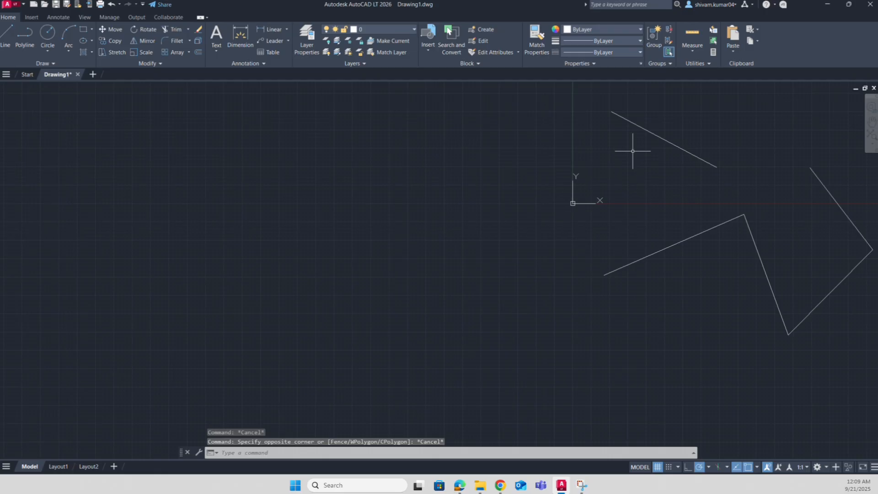
Demonstrate a window selection that encloses the whole zigzag polyline but only part of the sloping line, leaving everything unselected at the end
{"action": "left_click", "coordinate": [613, 127]}
{"action": "middle_click_drag", "start_coordinate": [848, 316], "coordinate": [828, 299]}
{"action": "key", "text": "Escape"}
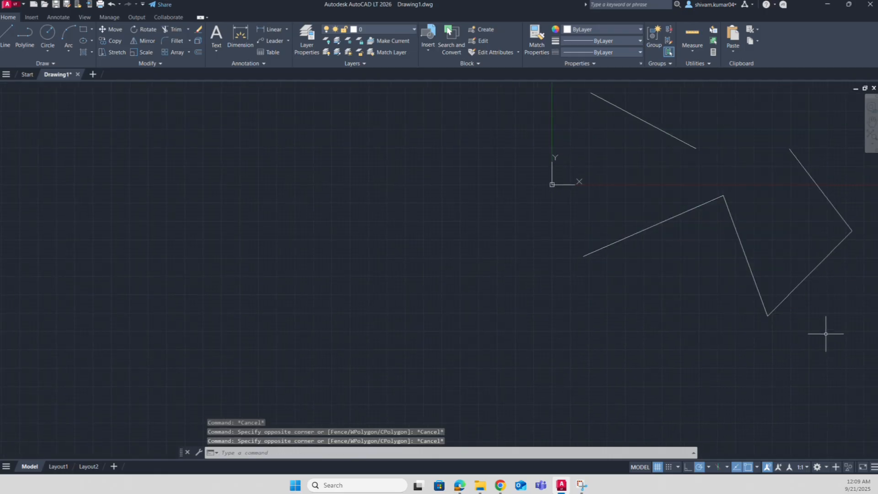
{"action": "middle_click_drag", "start_coordinate": [827, 334], "coordinate": [738, 334]}
{"action": "scroll", "coordinate": [741, 335], "scroll_direction": "up", "scroll_amount": 2}
{"action": "scroll", "coordinate": [641, 254], "scroll_direction": "down", "scroll_amount": 3}
{"action": "left_click", "coordinate": [458, 142]}
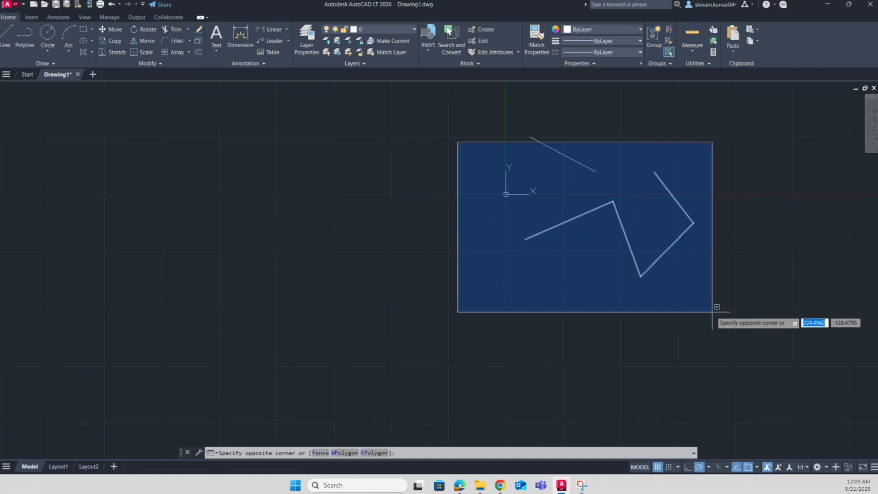
{"action": "left_click", "coordinate": [385, 229]}
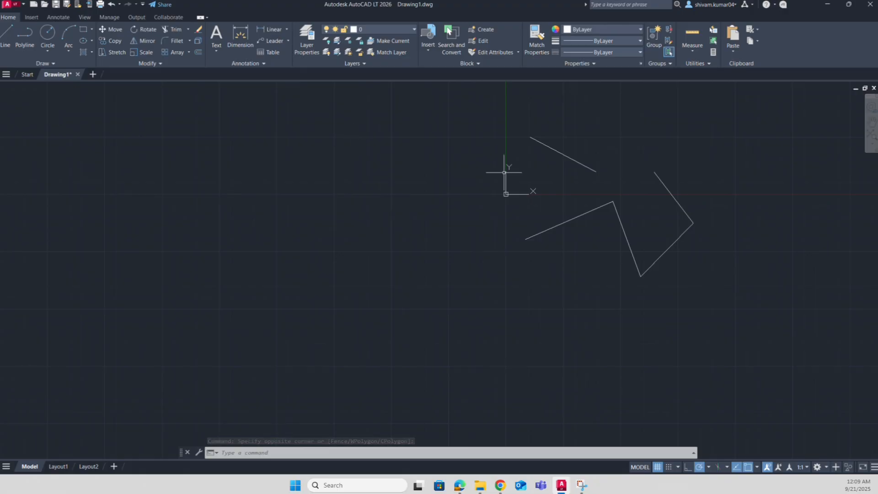
Draw a circle by centre and radius in the empty area well to the left of the lines
{"action": "middle_click_drag", "start_coordinate": [202, 196], "coordinate": [271, 210]}
{"action": "scroll", "coordinate": [183, 219], "scroll_direction": "down", "scroll_amount": 2}
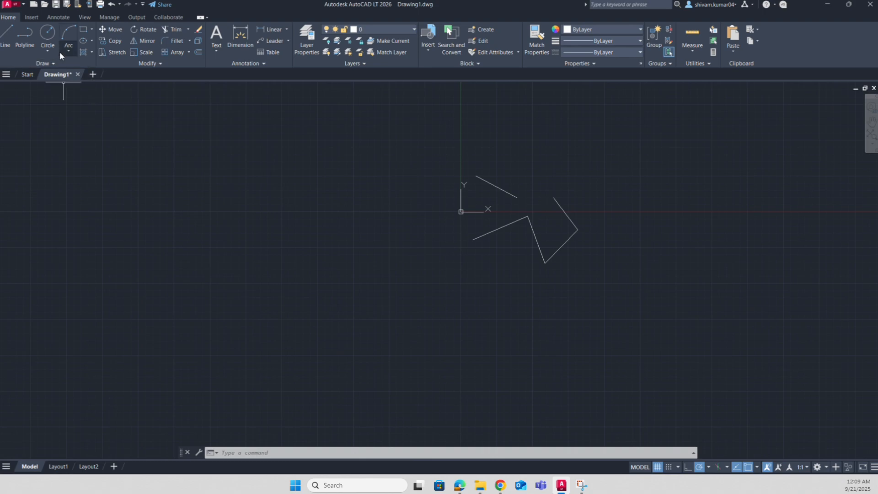
{"action": "left_click", "coordinate": [48, 37]}
{"action": "left_click", "coordinate": [151, 146]}
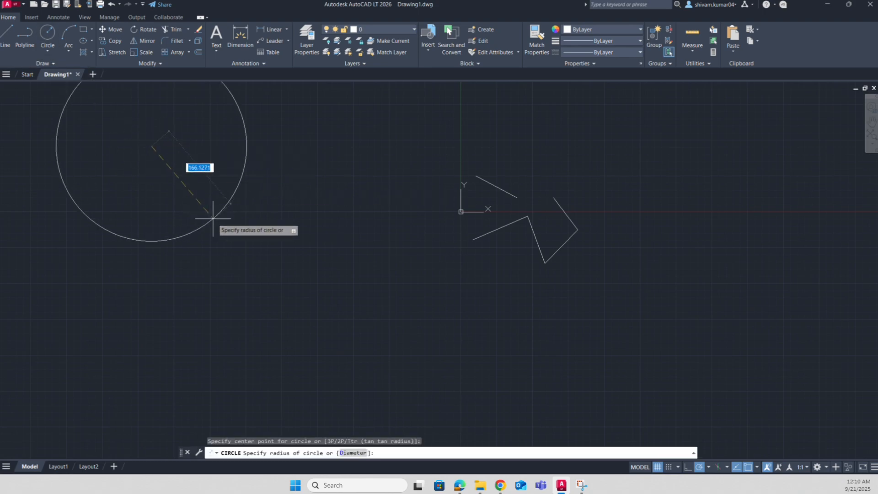
{"action": "middle_click_drag", "start_coordinate": [182, 180], "coordinate": [216, 219]}
{"action": "left_click", "coordinate": [232, 230]}
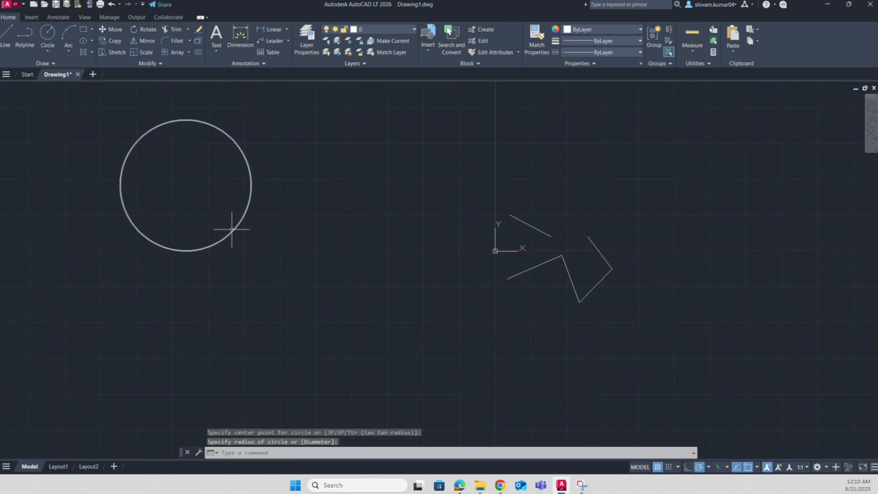
Draw a three-point arc bulging to the right, between the circle and the lines
{"action": "left_click", "coordinate": [69, 42]}
{"action": "left_click", "coordinate": [303, 153]}
{"action": "left_click", "coordinate": [368, 228]}
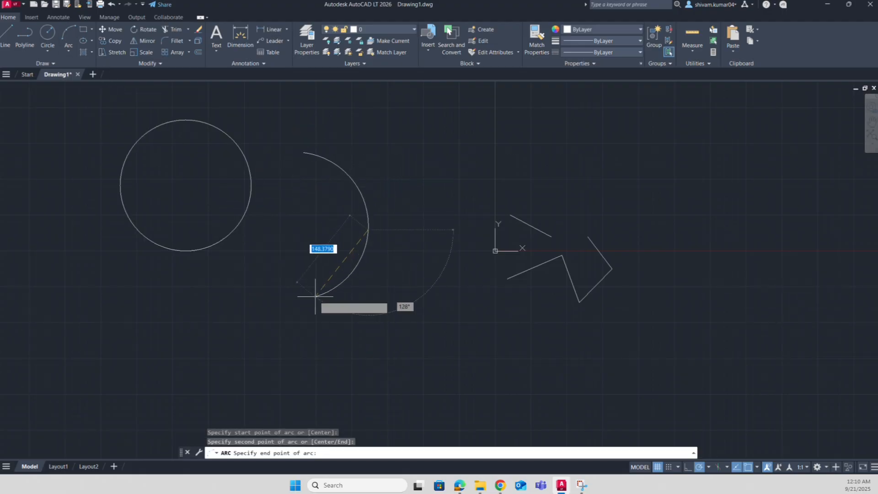
{"action": "left_click", "coordinate": [284, 309]}
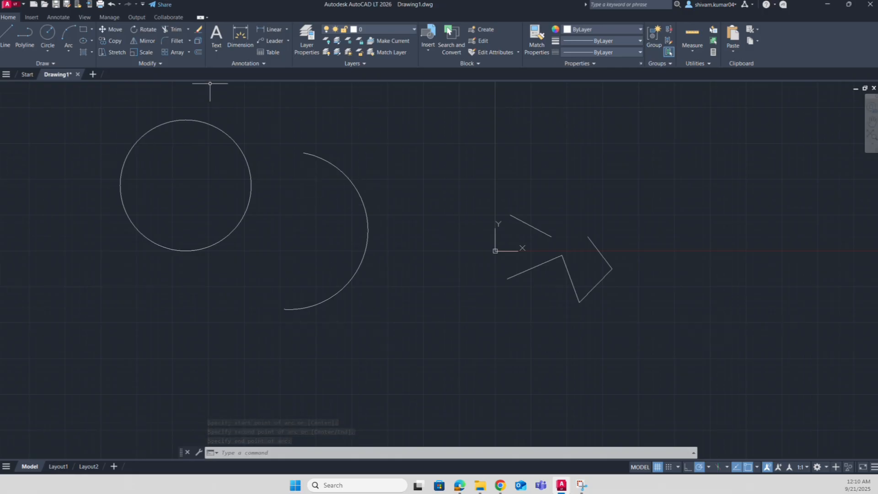
Add multiline text reading "This is autocad Jetpack course." in the empty area above the lines
{"action": "left_click", "coordinate": [217, 36]}
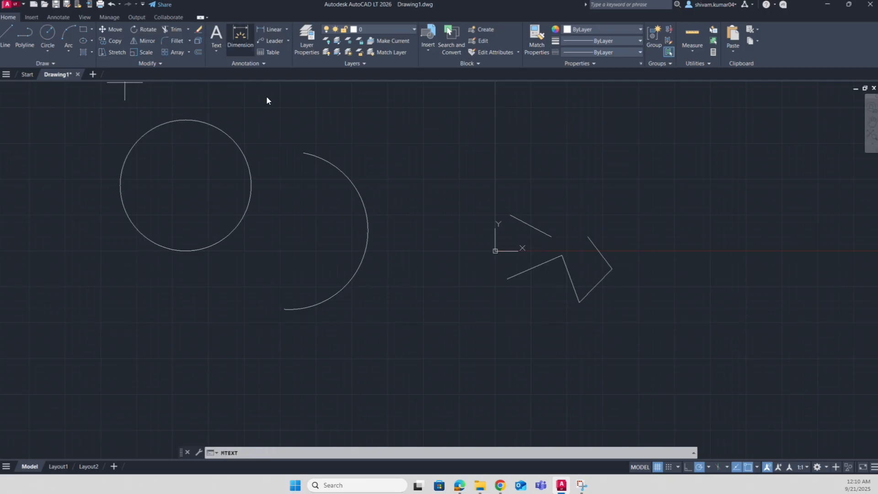
{"action": "middle_click_drag", "start_coordinate": [632, 196], "coordinate": [556, 273]}
{"action": "left_click", "coordinate": [496, 157]}
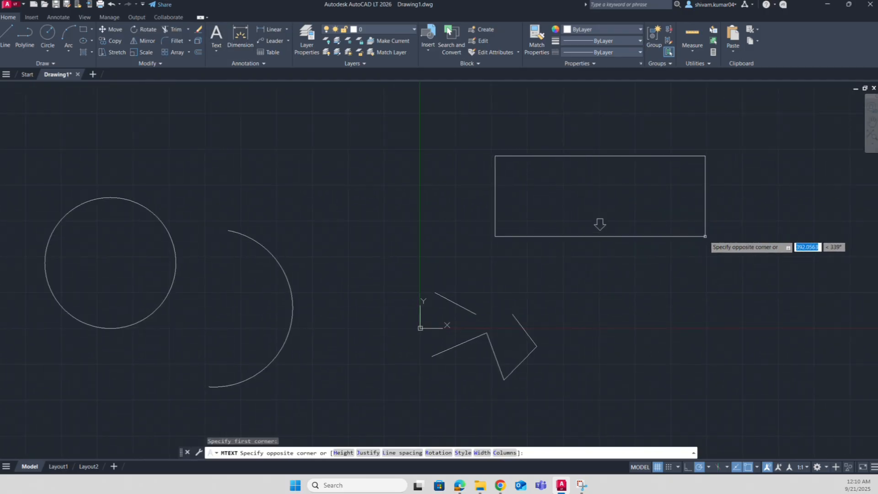
{"action": "left_click", "coordinate": [706, 235]}
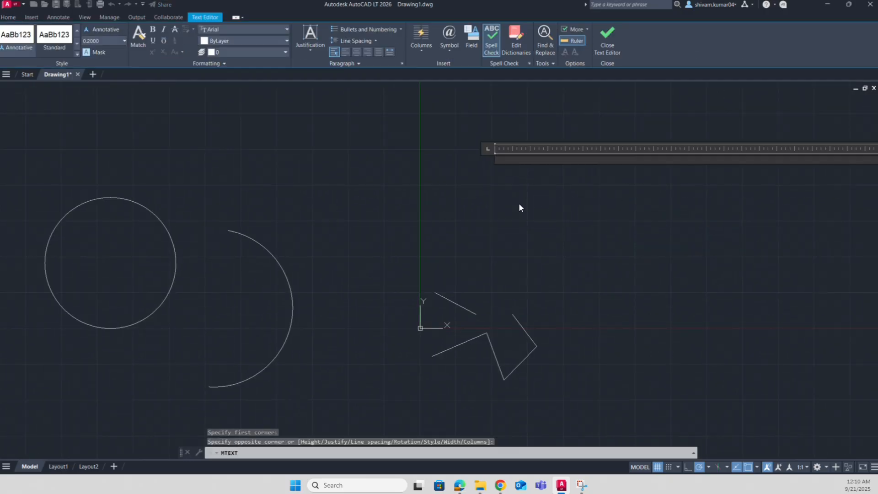
{"action": "type", "text": "This"}
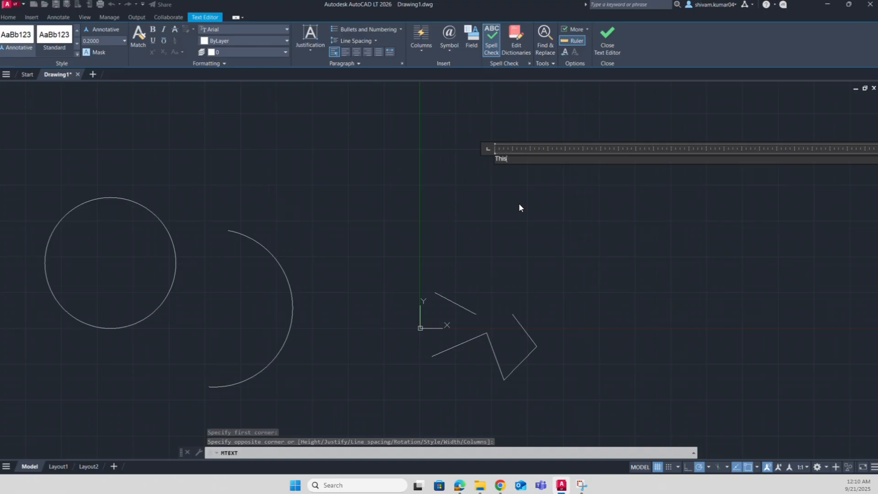
{"action": "type", "text": " is autocad"}
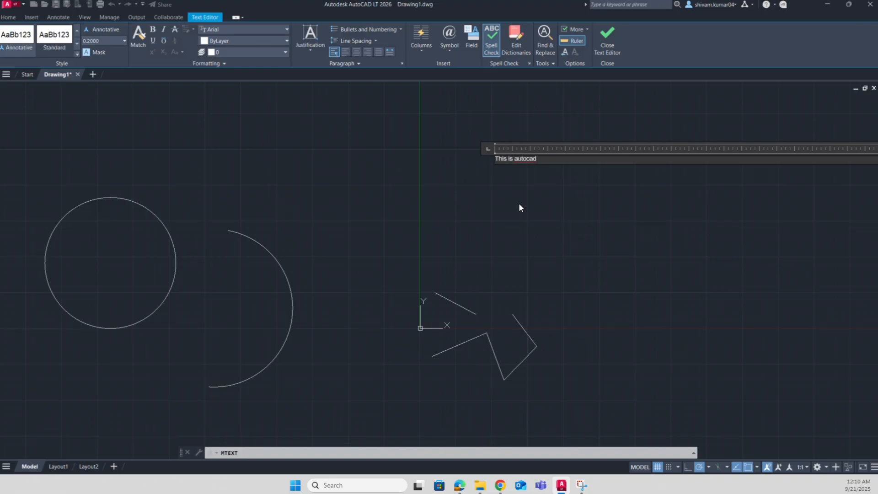
{"action": "type", "text": "Jetpack course."}
{"action": "left_click", "coordinate": [578, 191]}
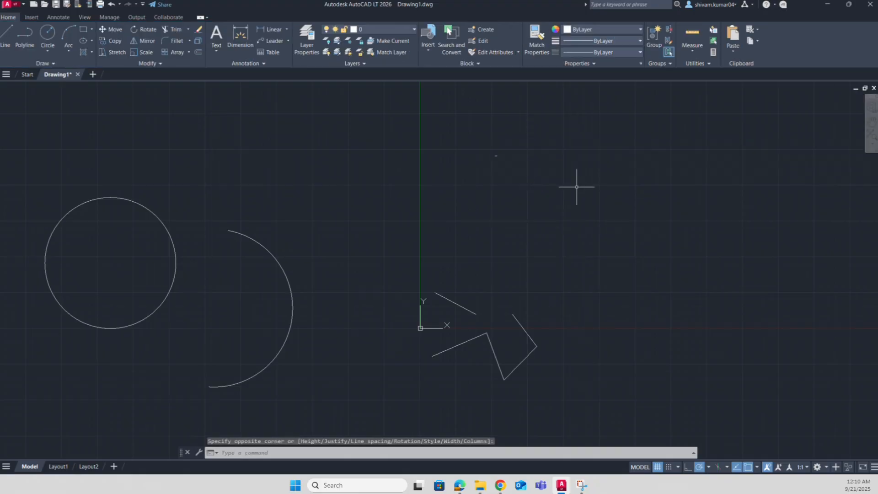
Select the tiny text with a window selection, examine its properties, and close the properties palette
{"action": "left_click", "coordinate": [477, 141]}
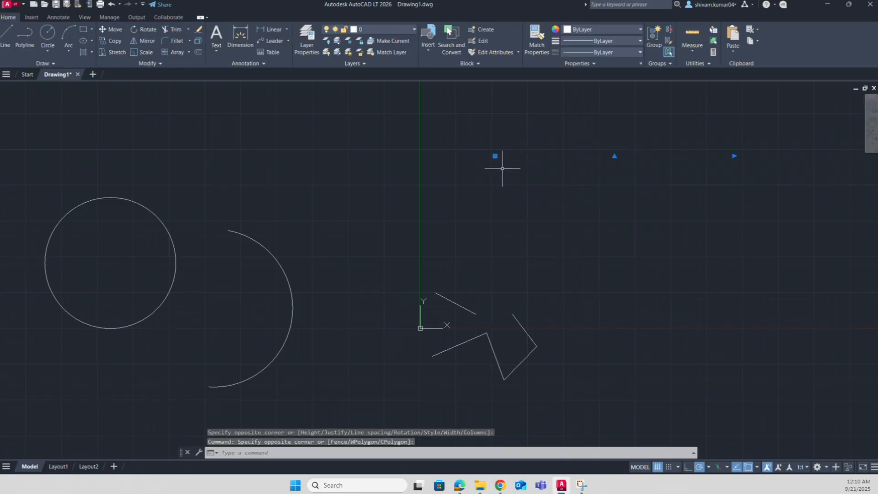
{"action": "scroll", "coordinate": [497, 159], "scroll_direction": "up", "scroll_amount": 15}
{"action": "middle_click_drag", "start_coordinate": [498, 143], "coordinate": [487, 223]}
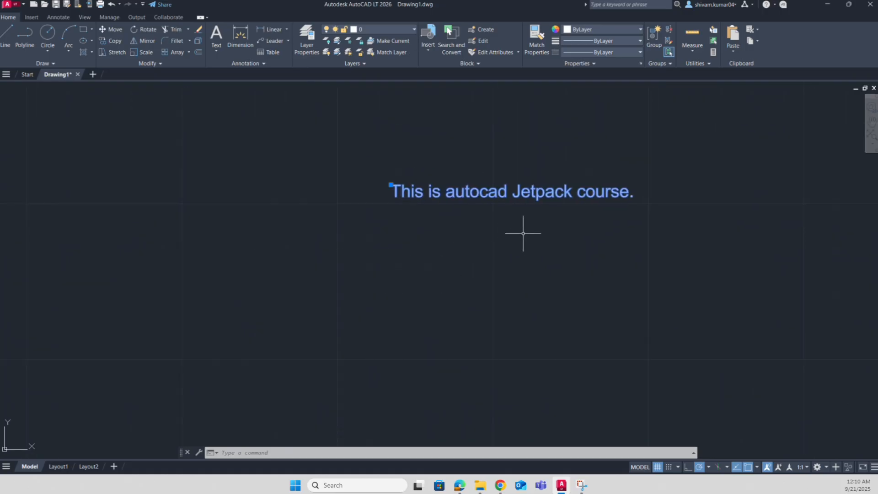
{"action": "key", "text": "ctrl+1"}
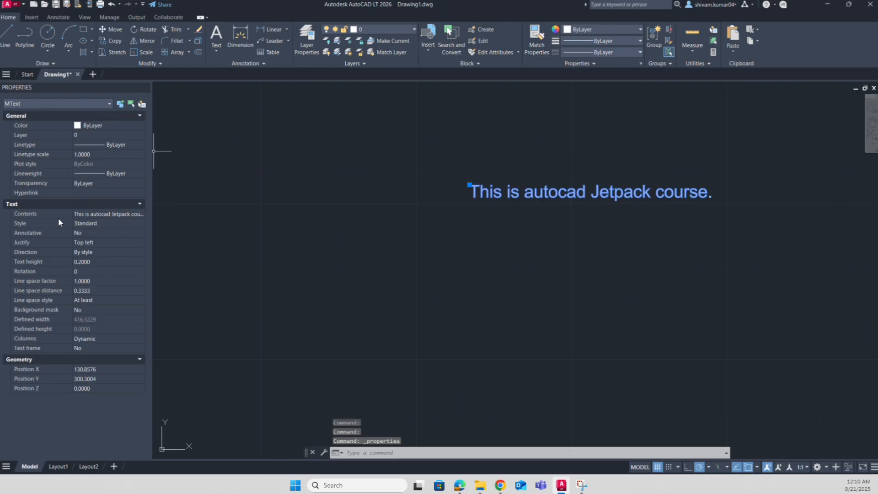
{"action": "left_click", "coordinate": [145, 87]}
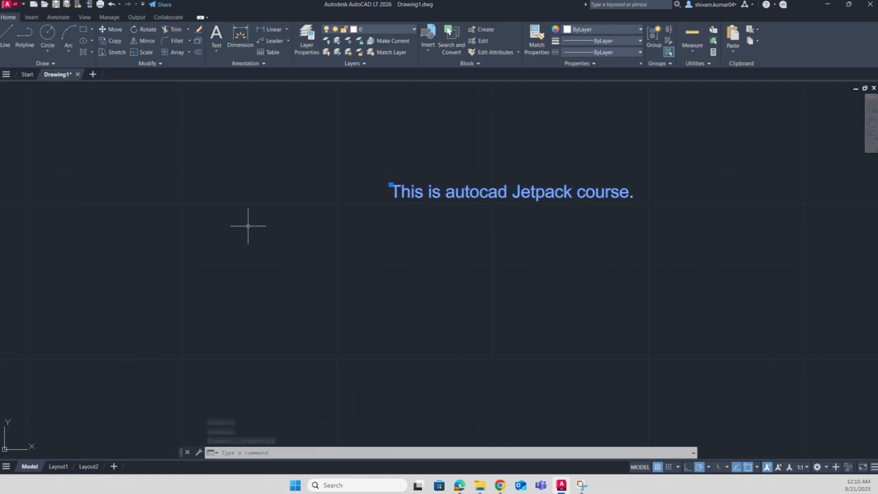
Reopen the text's properties with the PROPERTIES command and set its text height to 10
{"action": "type", "text": "proper"}
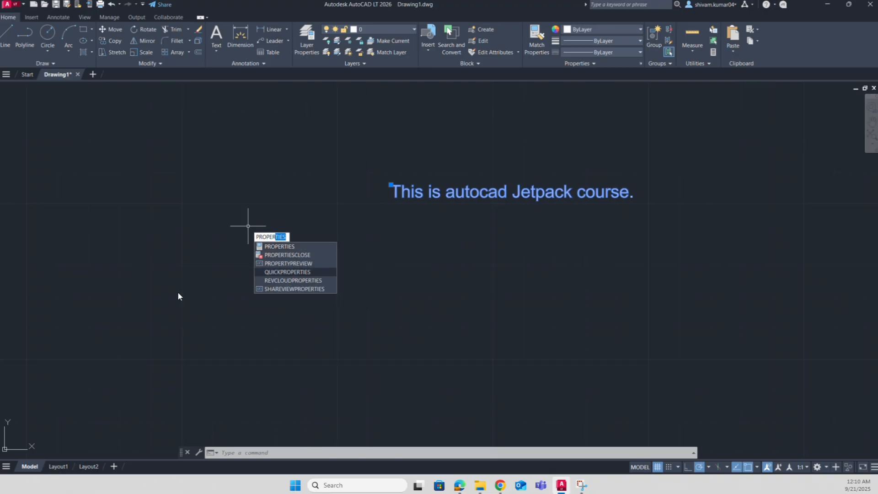
{"action": "key", "text": "Return"}
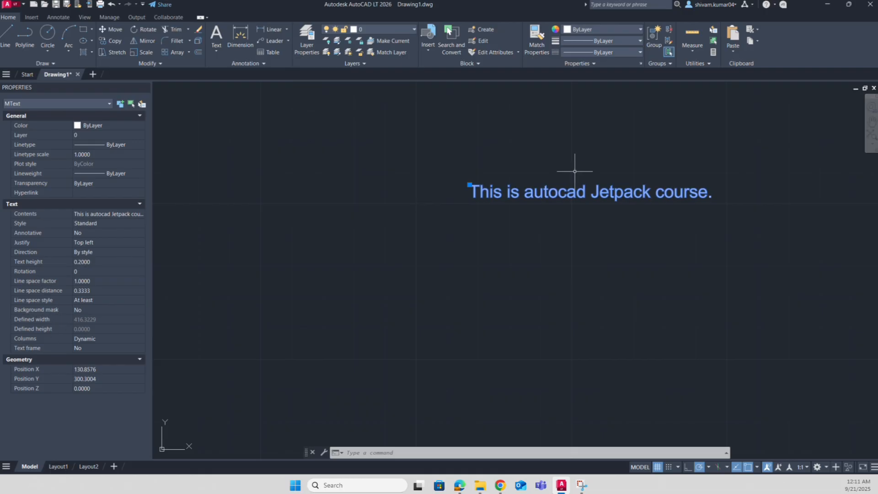
{"action": "middle_click_drag", "start_coordinate": [601, 278], "coordinate": [514, 266]}
{"action": "scroll", "coordinate": [508, 258], "scroll_direction": "down", "scroll_amount": 5}
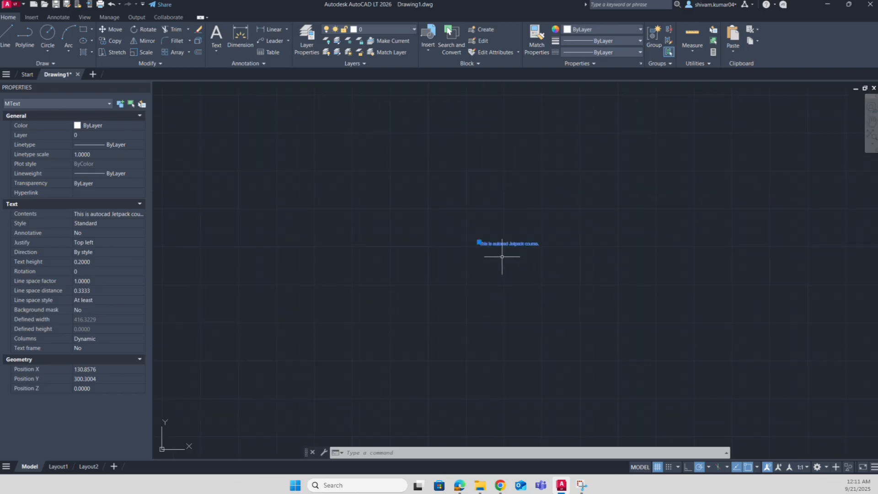
{"action": "scroll", "coordinate": [506, 254], "scroll_direction": "up", "scroll_amount": 4}
{"action": "scroll", "coordinate": [503, 265], "scroll_direction": "down", "scroll_amount": 10}
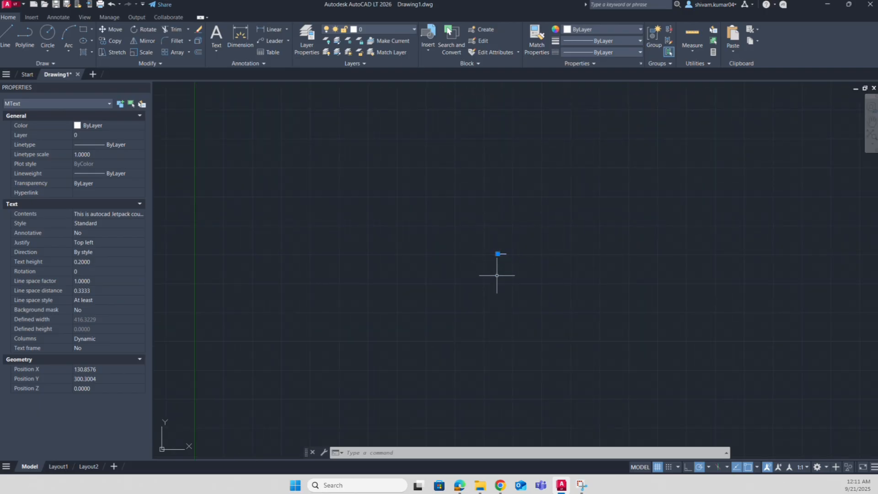
{"action": "left_click", "coordinate": [92, 262]}
{"action": "key", "text": "BackSpace"}
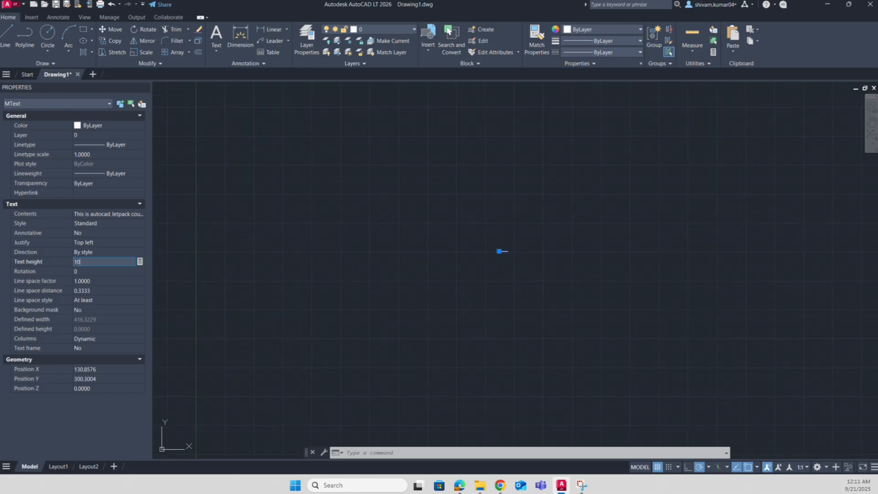
{"action": "type", "text": "10"}
{"action": "key", "text": "Return"}
{"action": "scroll", "coordinate": [447, 215], "scroll_direction": "down", "scroll_amount": 6}
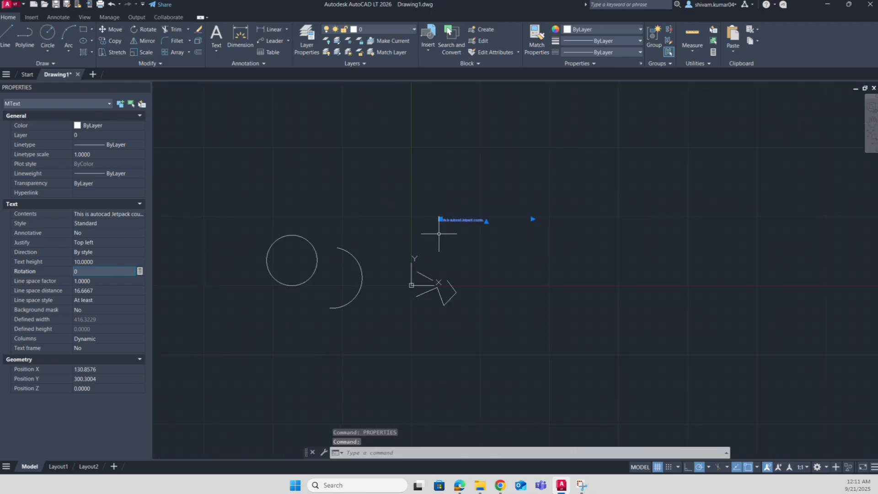
Enlarge the text further by setting its text height to 20 and then to 50
{"action": "left_click", "coordinate": [98, 261]}
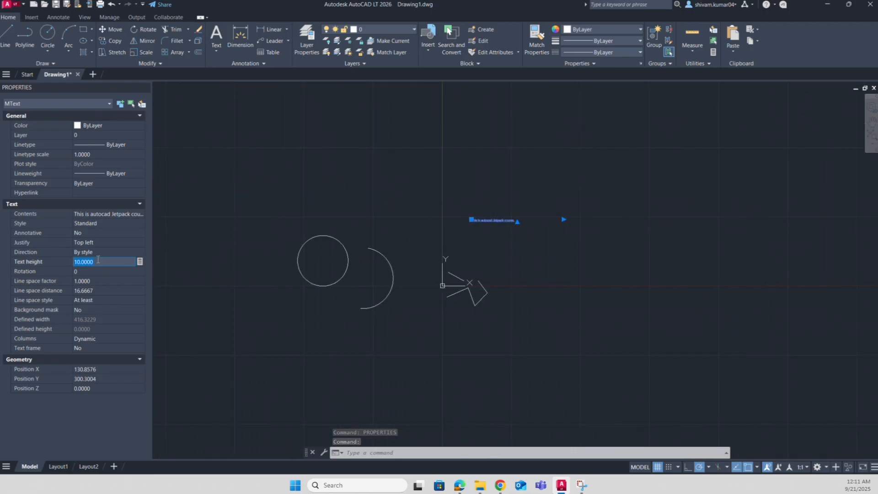
{"action": "type", "text": "20"}
{"action": "key", "text": "Return"}
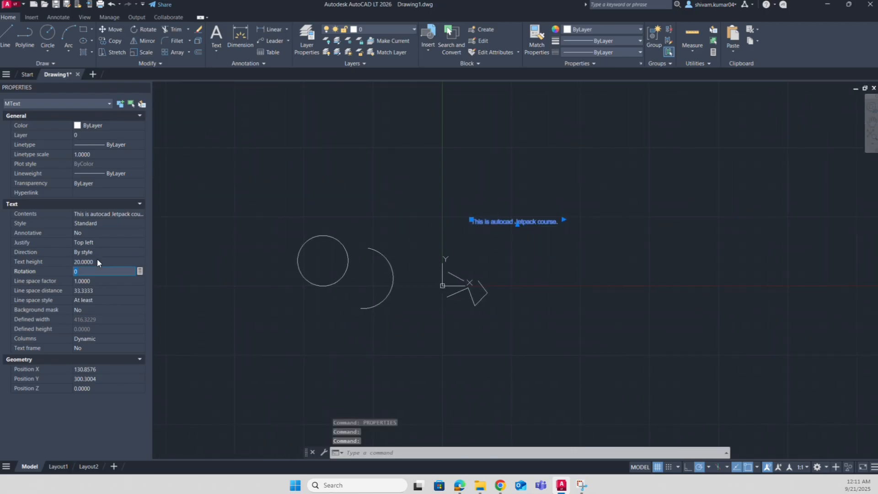
{"action": "left_click", "coordinate": [97, 261]}
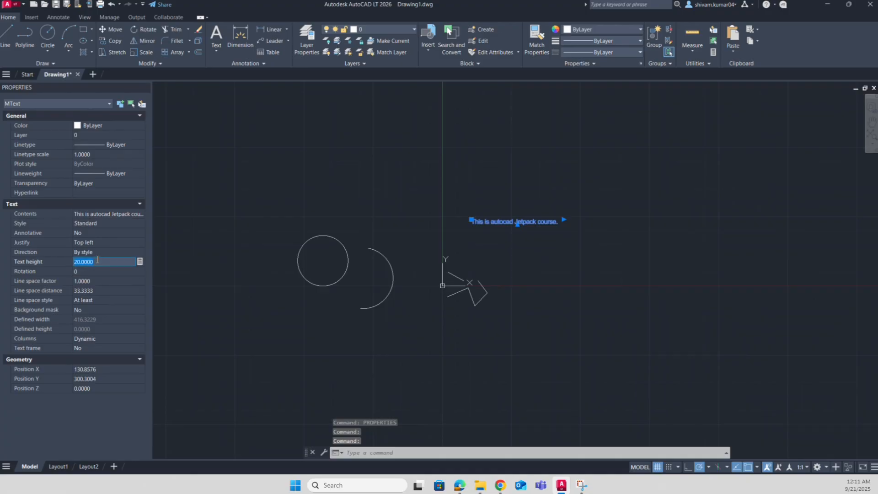
{"action": "type", "text": "50"}
{"action": "key", "text": "Return"}
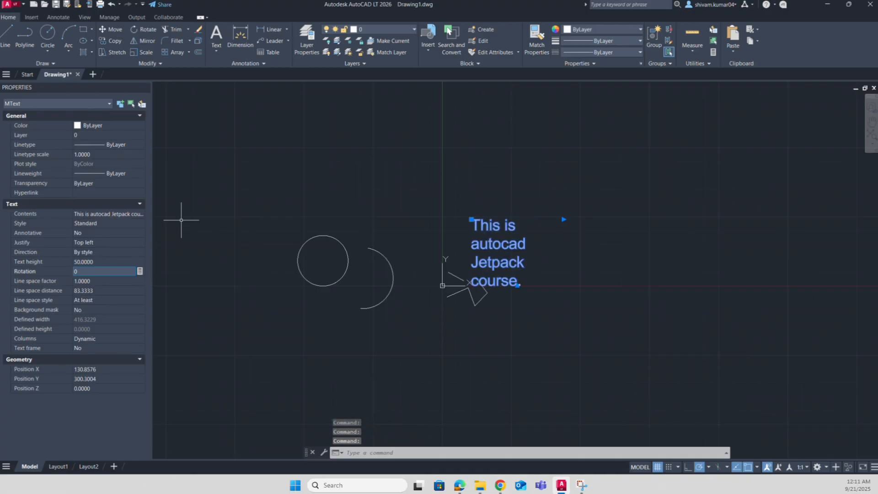
Widen the text frame to about 1035 units so the text fits on one line, and move the text above the circle and arc
{"action": "double_click", "coordinate": [496, 248]}
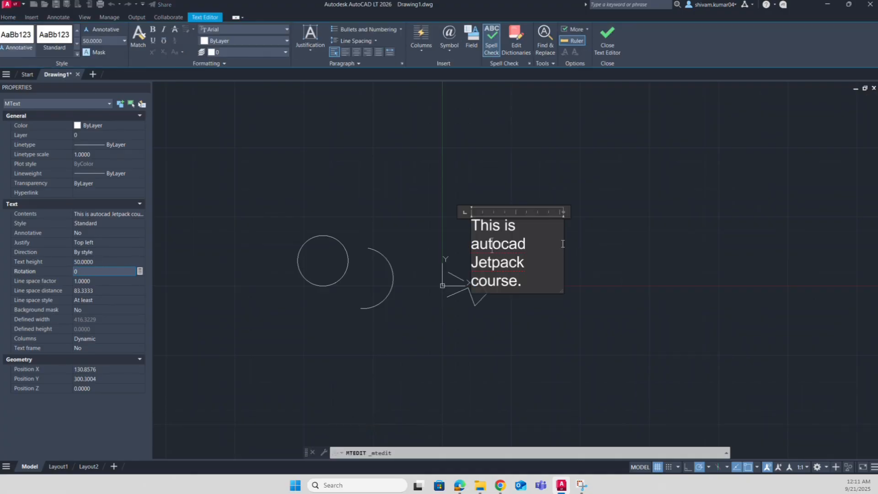
{"action": "left_click_drag", "start_coordinate": [564, 243], "coordinate": [701, 234]}
{"action": "left_click", "coordinate": [521, 261]}
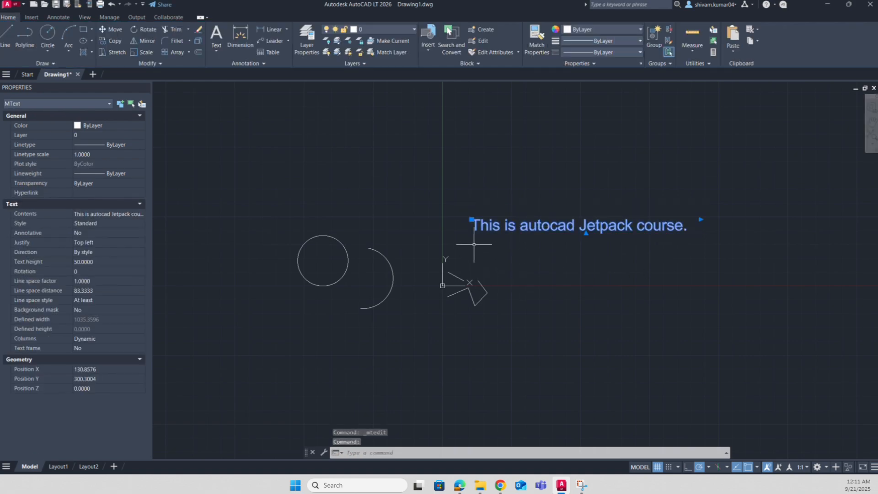
{"action": "left_click", "coordinate": [471, 220]}
{"action": "left_click", "coordinate": [249, 154]}
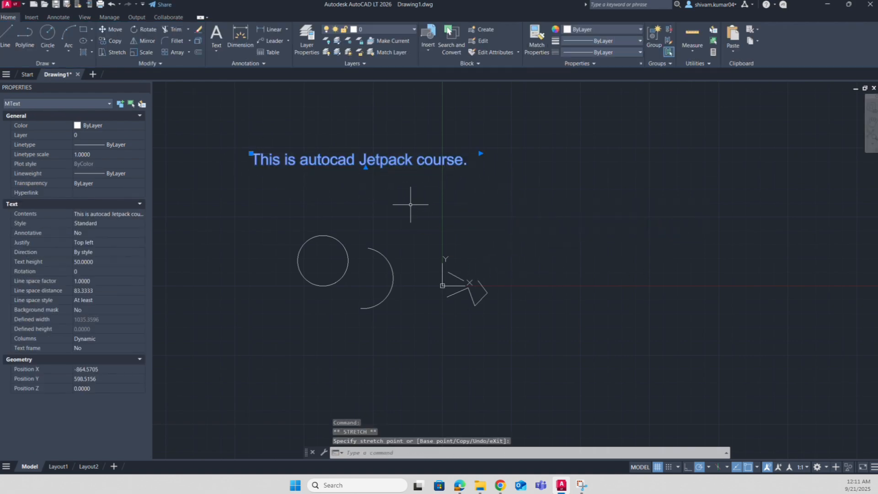
Deselect the text above the circle and arc, and close its properties palette
{"action": "key", "text": "Escape"}
{"action": "left_click", "coordinate": [143, 86]}
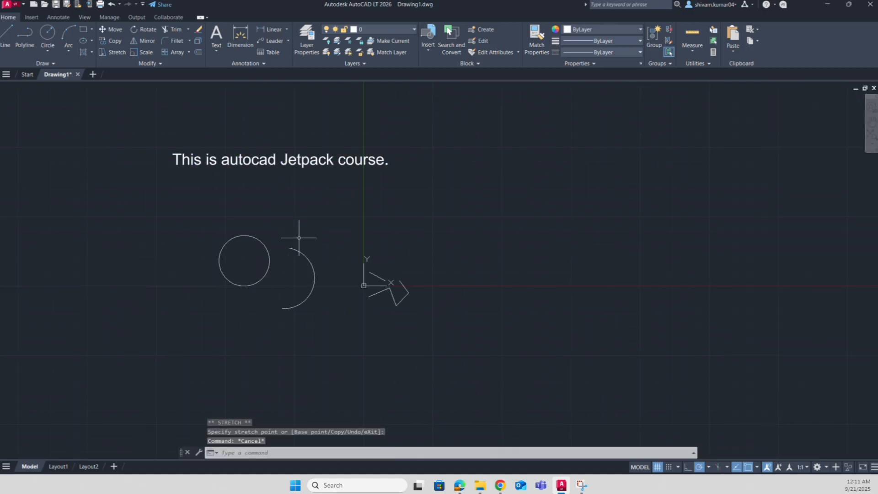
{"action": "middle_click_drag", "start_coordinate": [298, 237], "coordinate": [412, 218]}
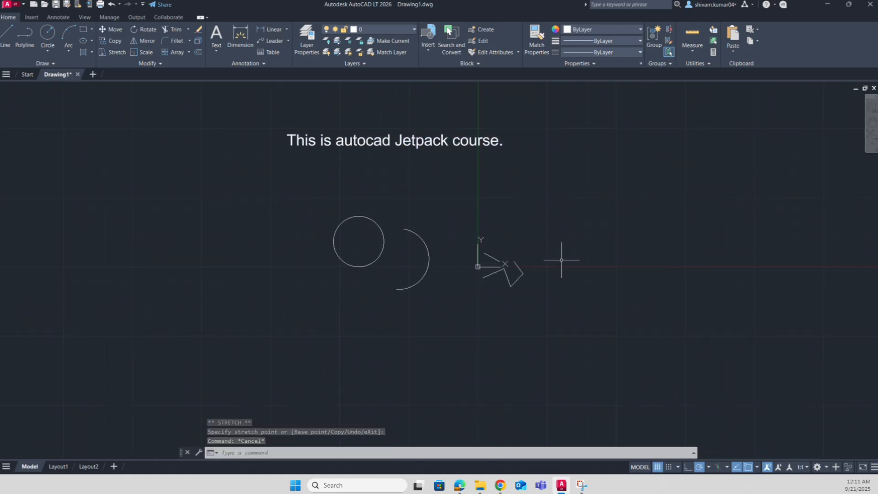
{"action": "mouse_move", "coordinate": [377, 223]}
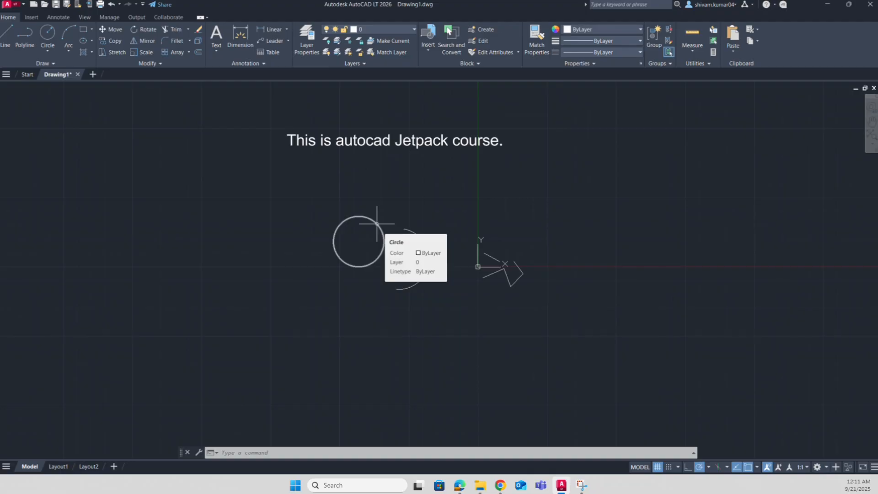
{"action": "middle_click_drag", "start_coordinate": [410, 327], "coordinate": [374, 329]}
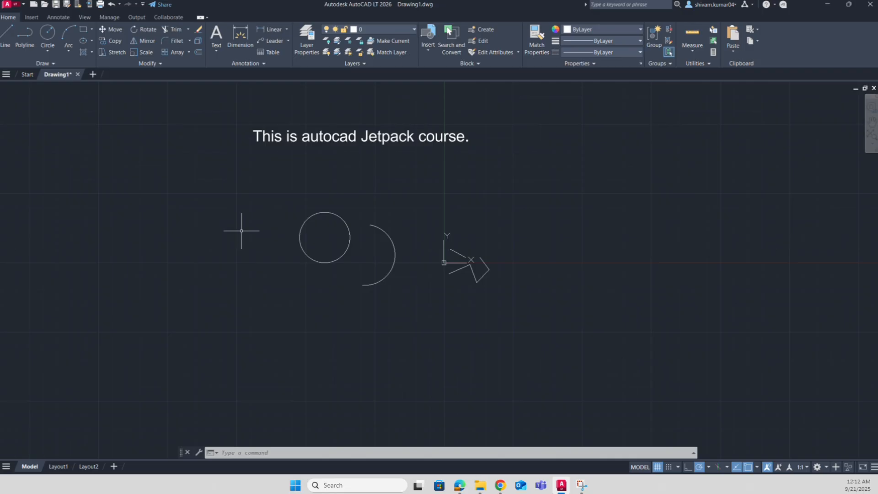
Draw a large circle with the CIRCLE command in the empty area left of the text and the small circle
{"action": "left_click", "coordinate": [246, 453]}
{"action": "type", "text": "circle"}
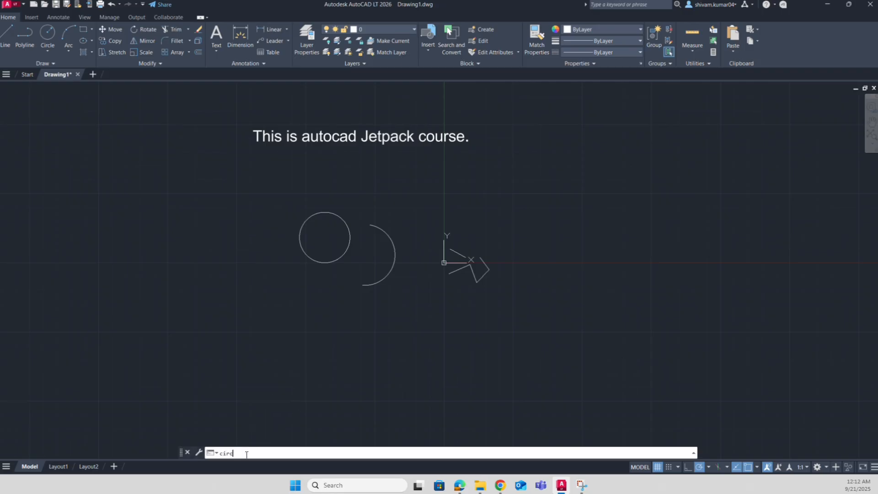
{"action": "key", "text": "Return"}
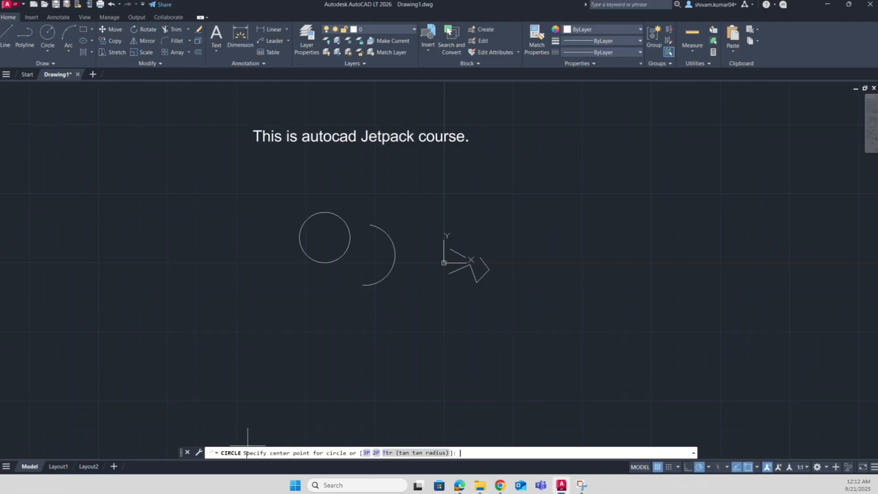
{"action": "left_click", "coordinate": [129, 184]}
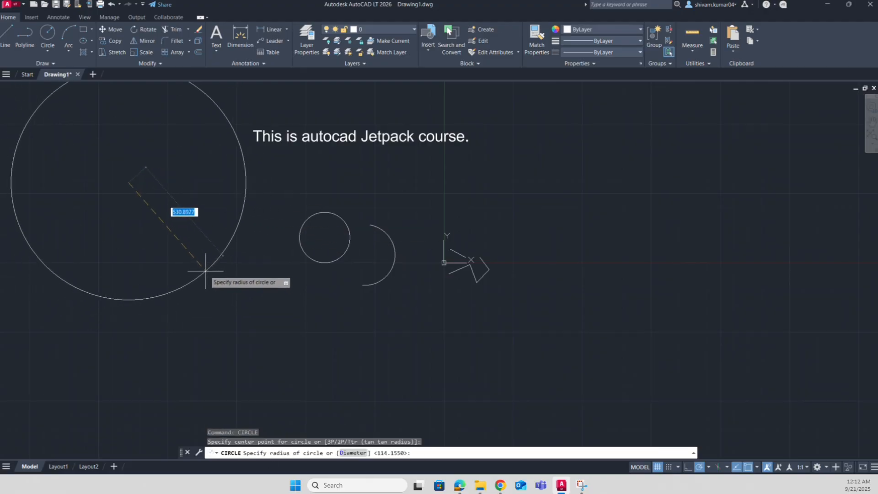
{"action": "left_click", "coordinate": [181, 236]}
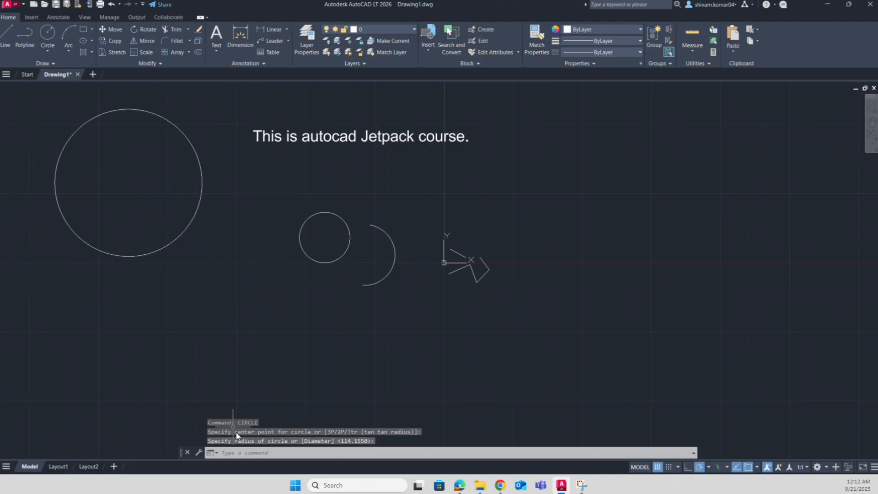
Draw a four-sided polyline with the PLINE command to the right of the origin, ending back at its start point
{"action": "left_click", "coordinate": [257, 456]}
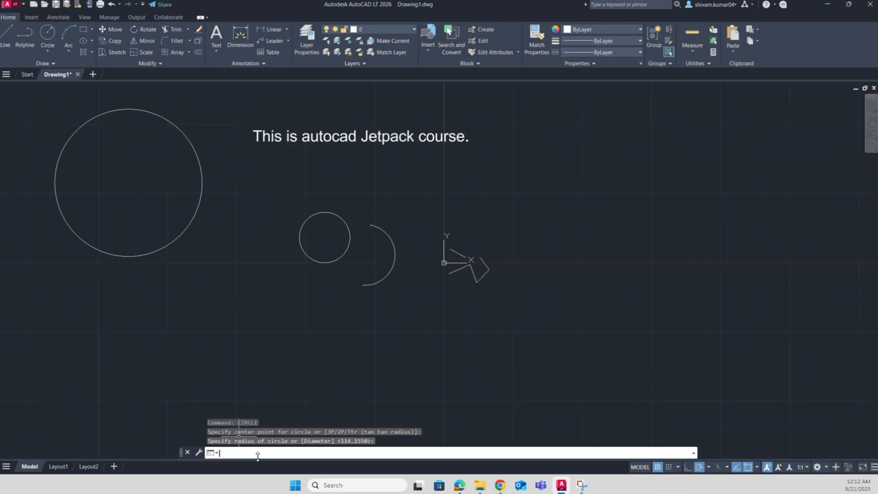
{"action": "type", "text": "ploy"}
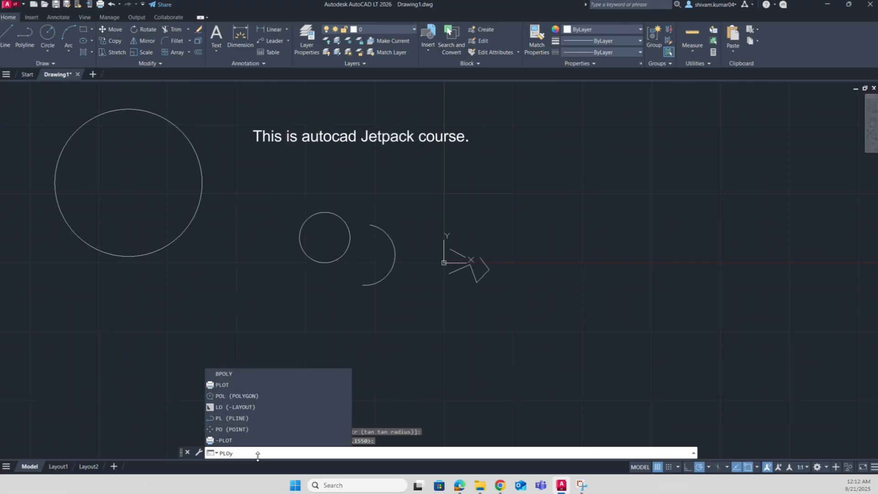
{"action": "type", "text": "line"}
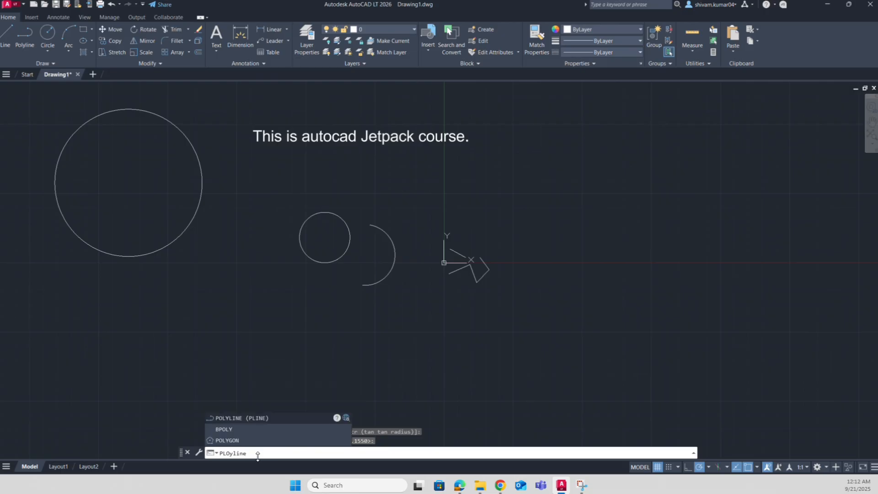
{"action": "left_click", "coordinate": [227, 419]}
{"action": "left_click", "coordinate": [604, 163]}
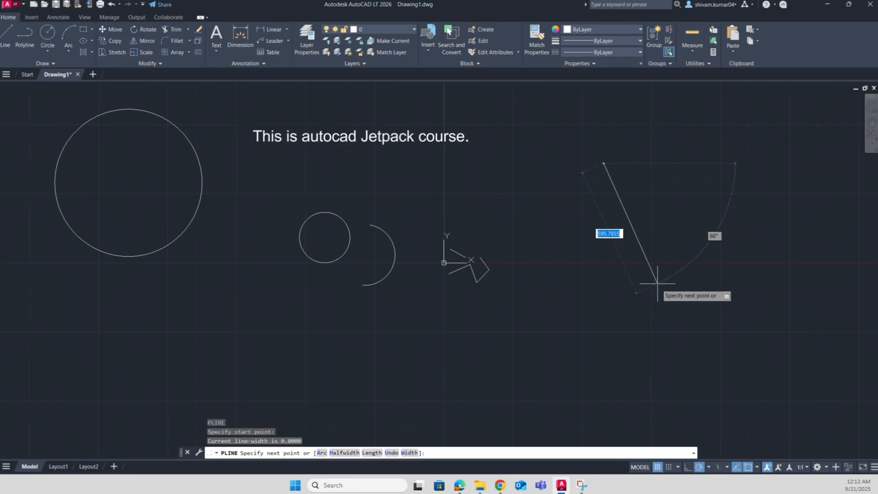
{"action": "left_click", "coordinate": [659, 294]}
{"action": "left_click", "coordinate": [749, 213]}
{"action": "left_click", "coordinate": [690, 145]}
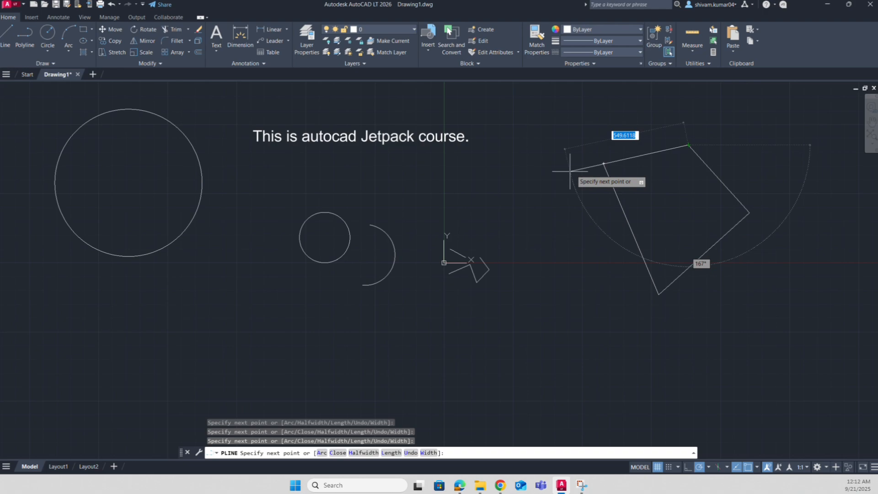
{"action": "left_click", "coordinate": [604, 163]}
{"action": "key", "text": "Return"}
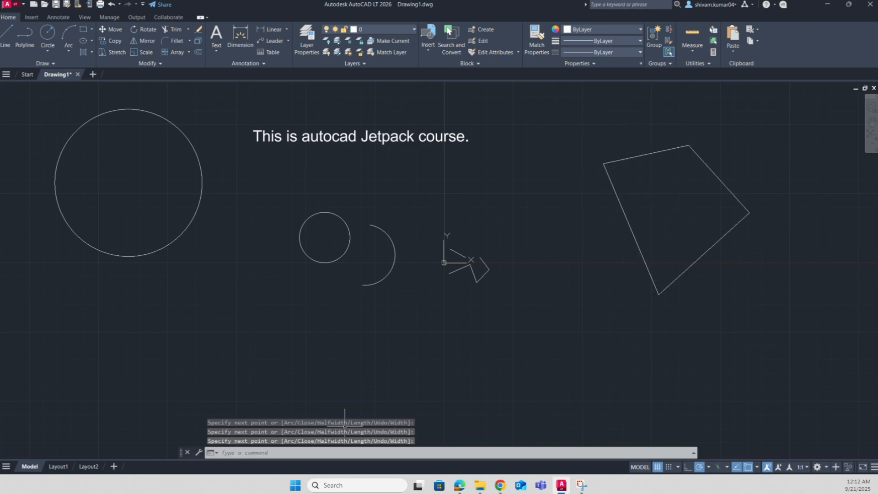
Draw a wide rectangle with the RECTANG command below the small circle and the arc
{"action": "left_click", "coordinate": [256, 455]}
{"action": "type", "text": "re"}
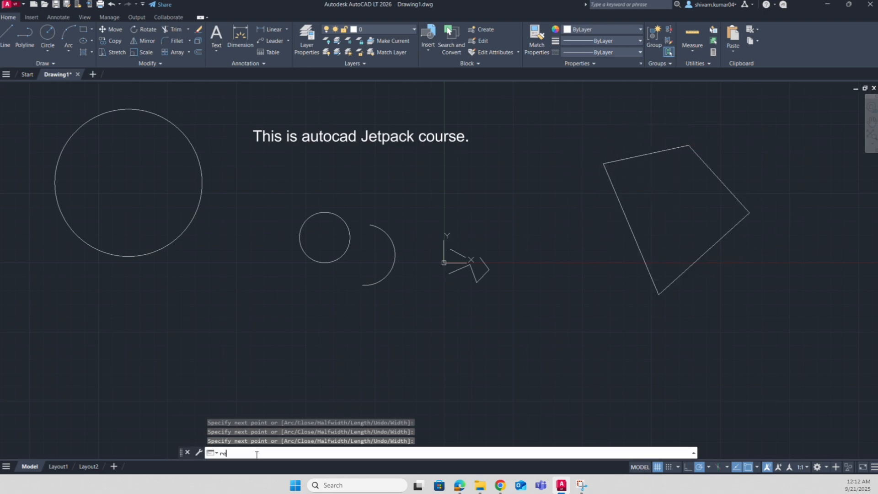
{"action": "type", "text": "cta"}
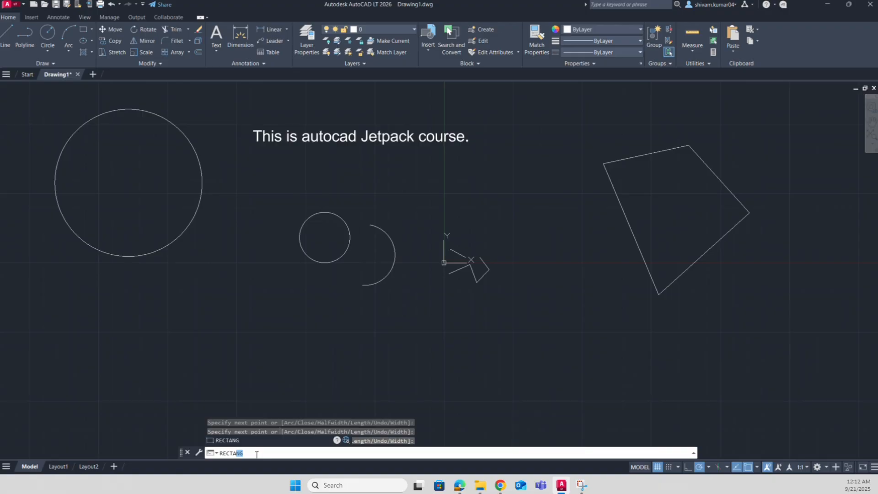
{"action": "left_click", "coordinate": [224, 441]}
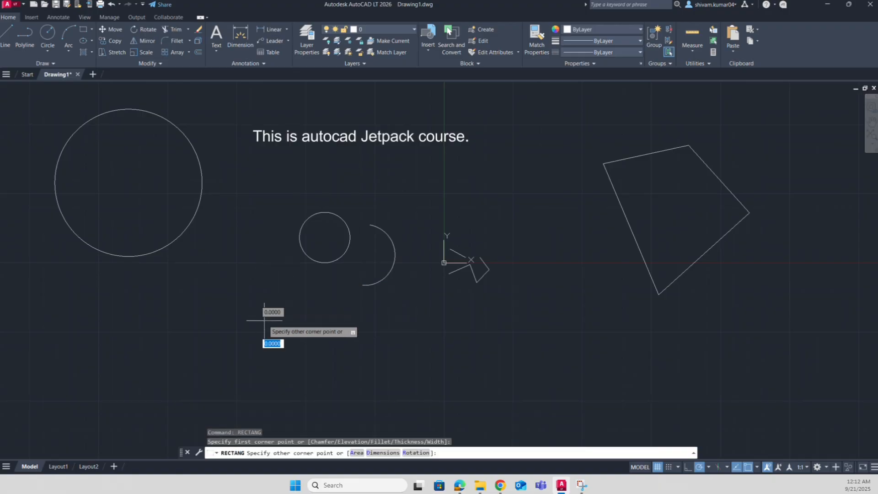
{"action": "left_click", "coordinate": [264, 321]}
{"action": "left_click", "coordinate": [500, 412]}
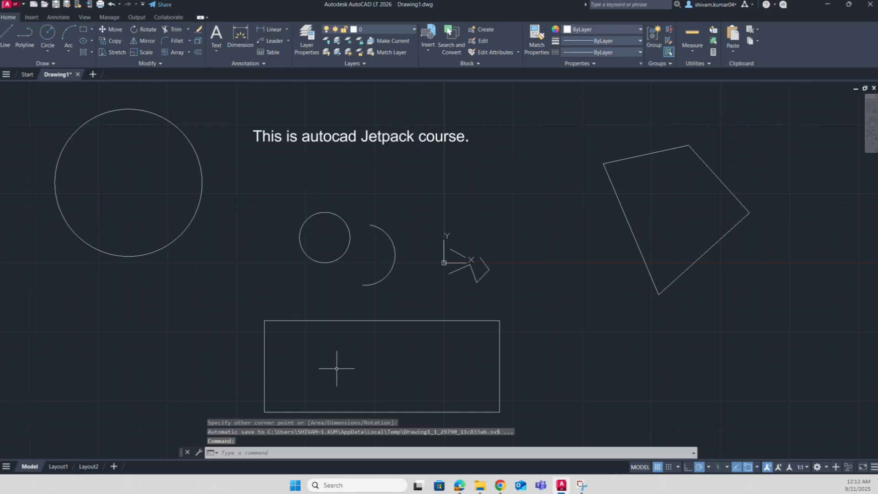
{"action": "middle_click_drag", "start_coordinate": [406, 372], "coordinate": [400, 300]}
{"action": "scroll", "coordinate": [385, 320], "scroll_direction": "down", "scroll_amount": 2}
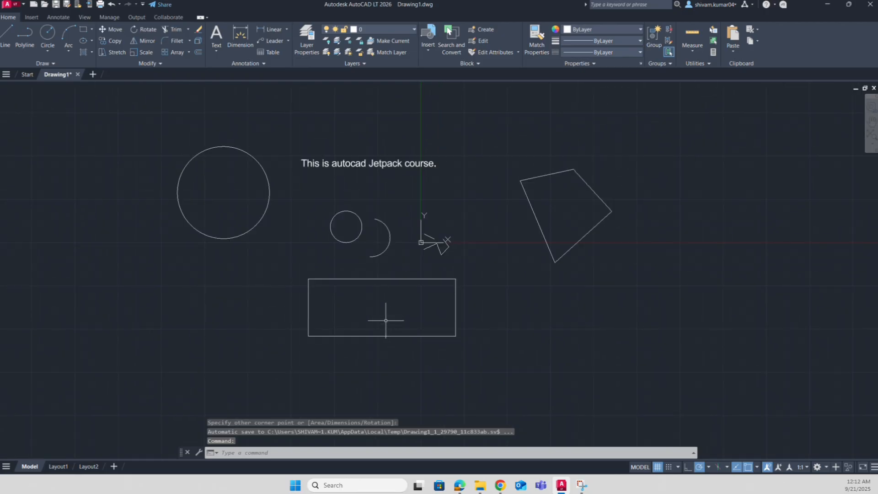